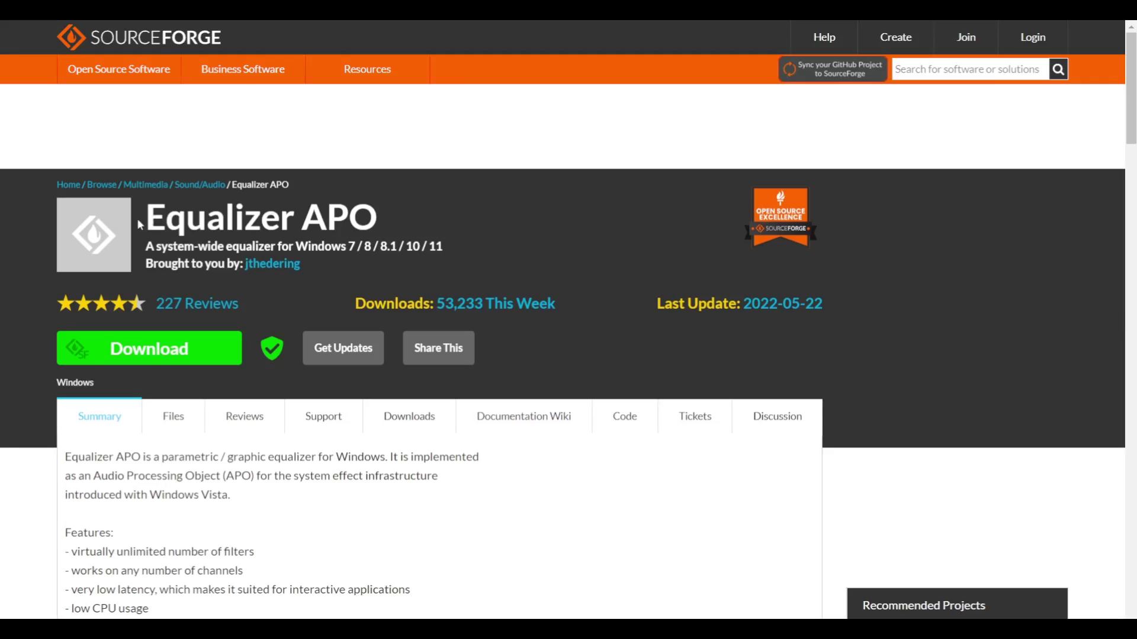
Download EqualizerAPO64-1.3.exe from the Equalizer APO SourceForge page.
drag(146, 217, 397, 210)
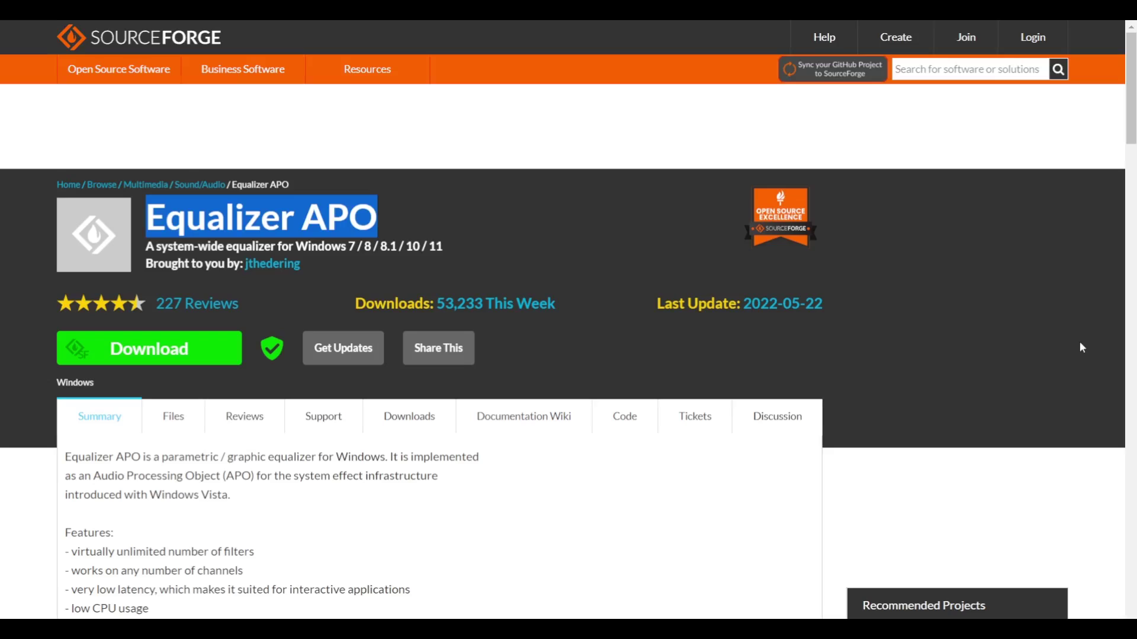
click(1058, 340)
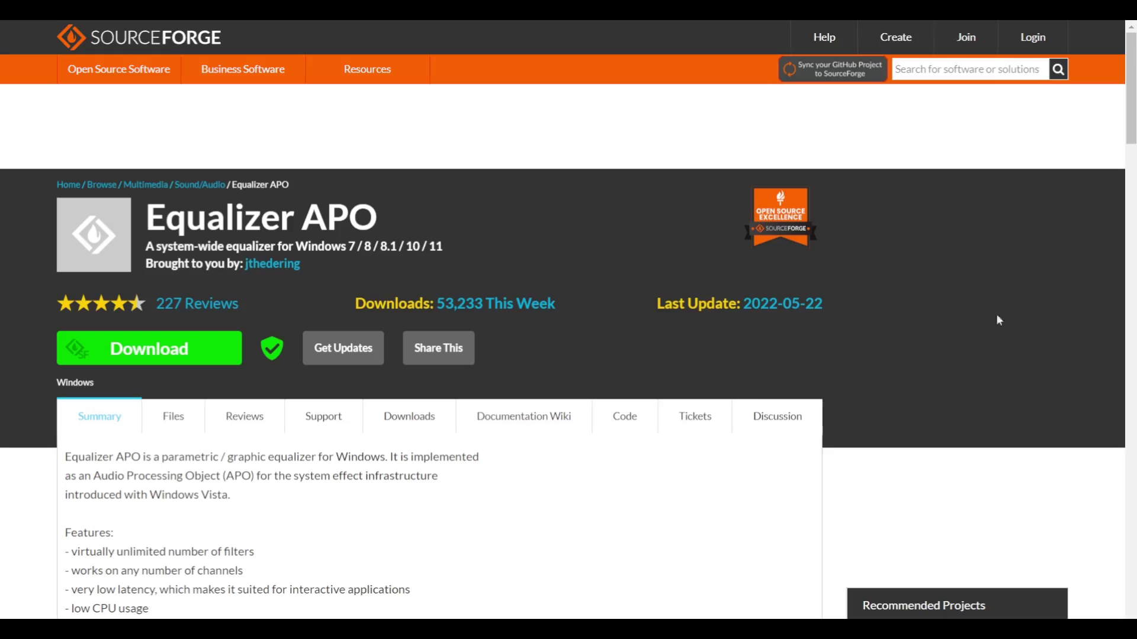
drag(379, 214, 146, 216)
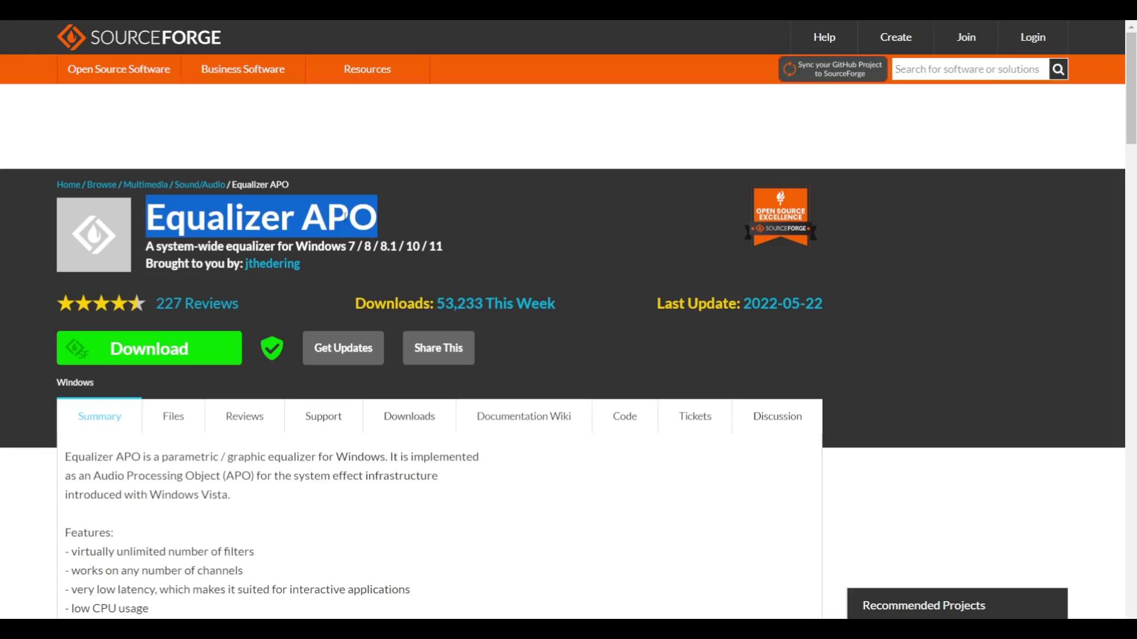
click(1044, 333)
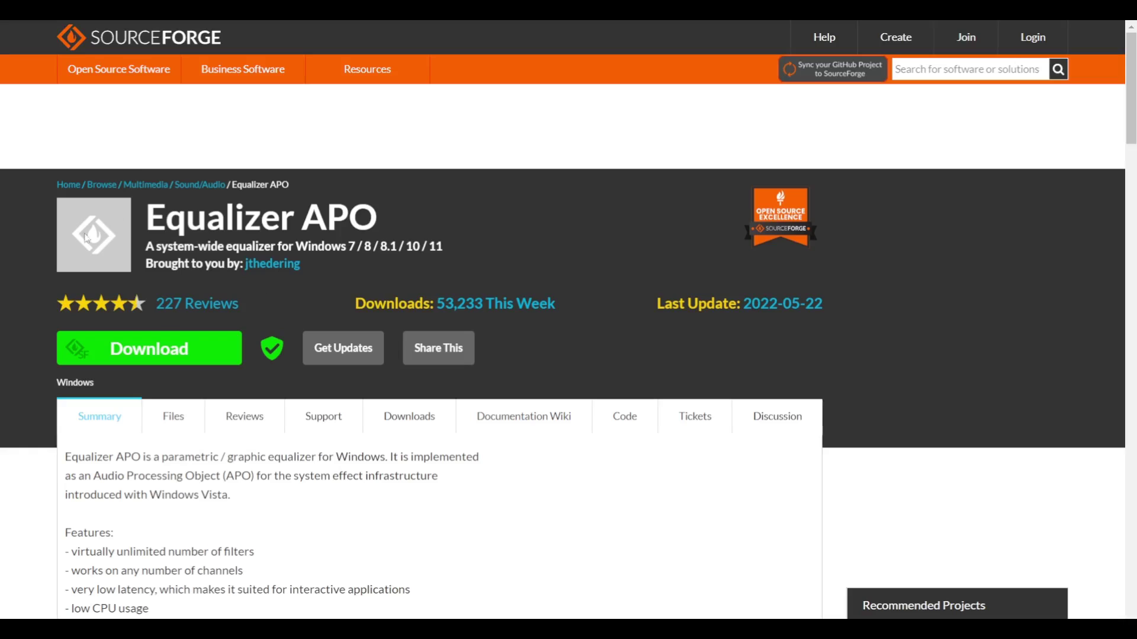
click(149, 348)
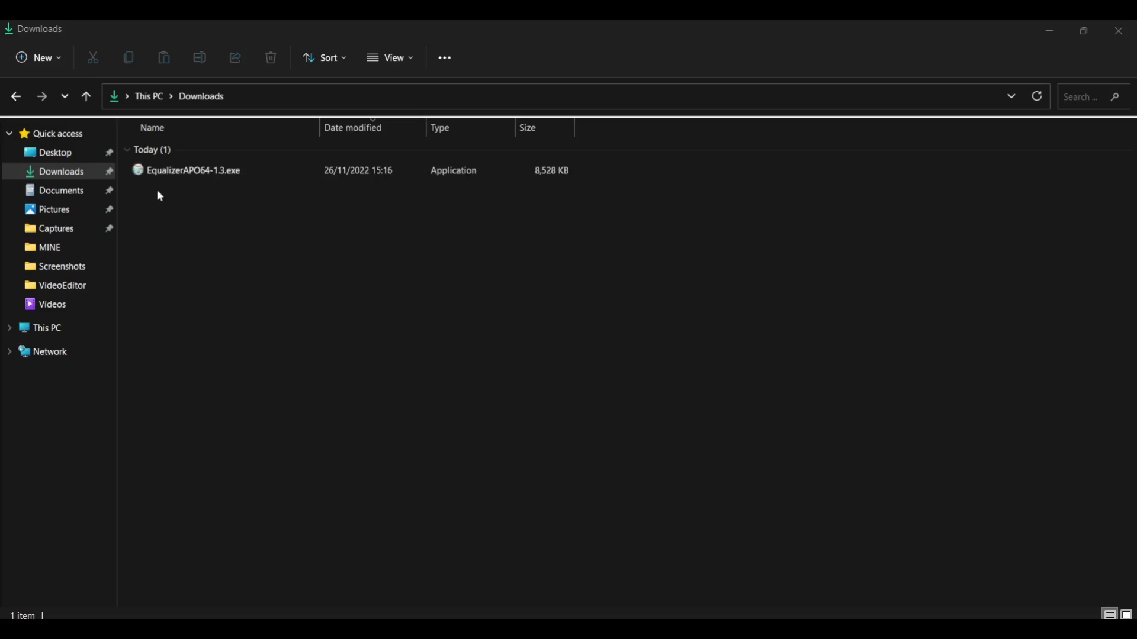
Run EqualizerAPO64-1.3.exe, accept the licence, and install to C:\Program Files\EqualizerAPO with default Start Menu folder.
drag(147, 193, 203, 146)
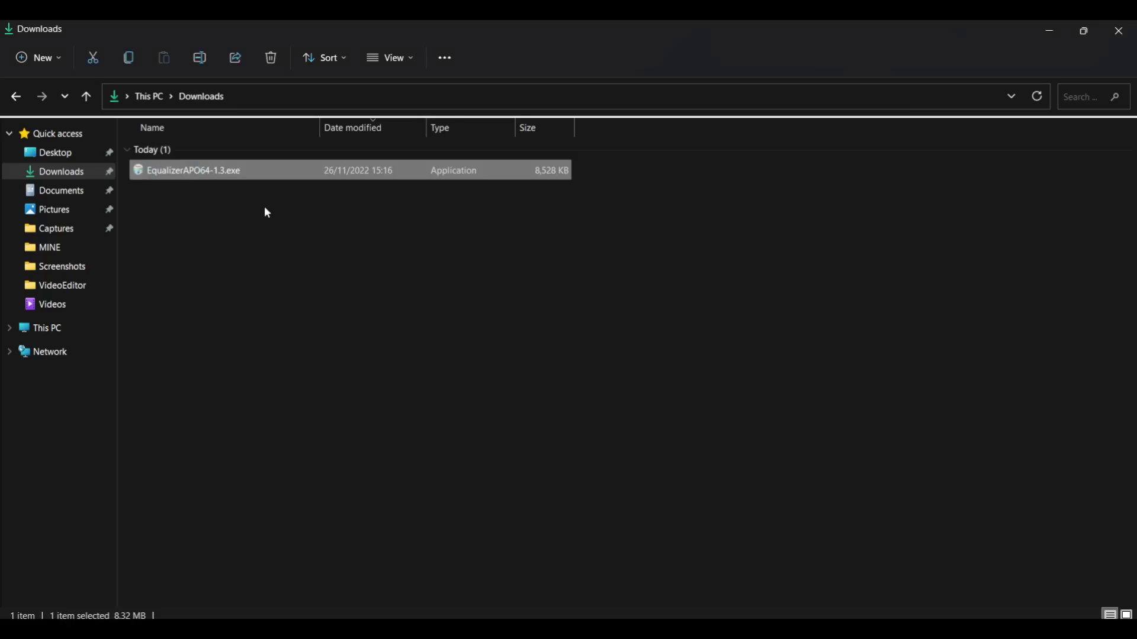
click(265, 208)
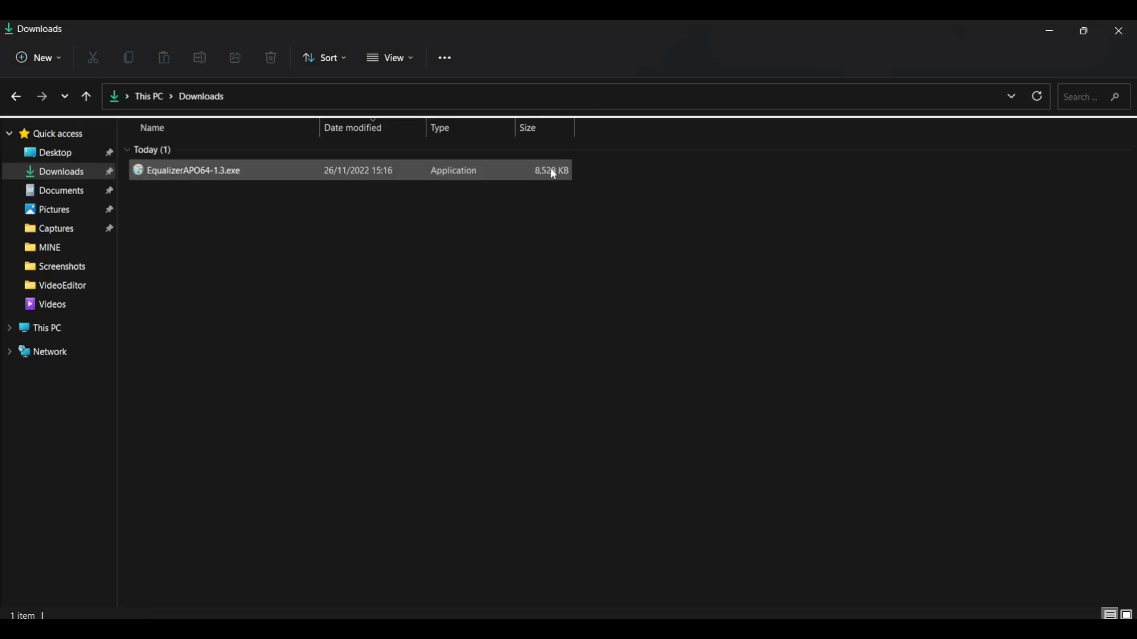
double_click(199, 172)
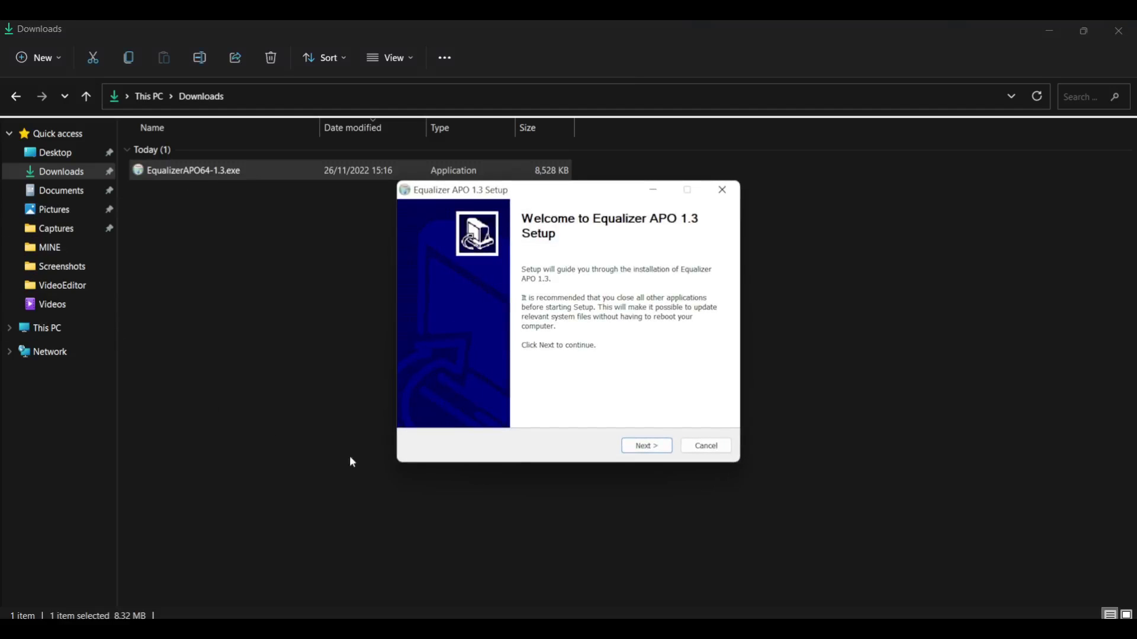
click(646, 447)
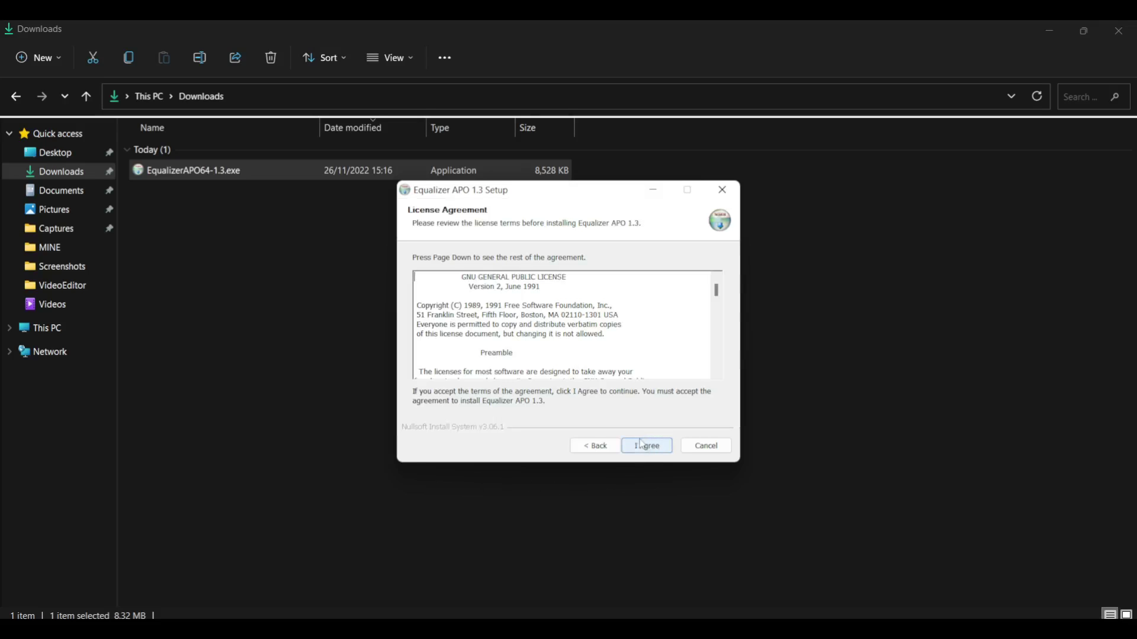
click(645, 448)
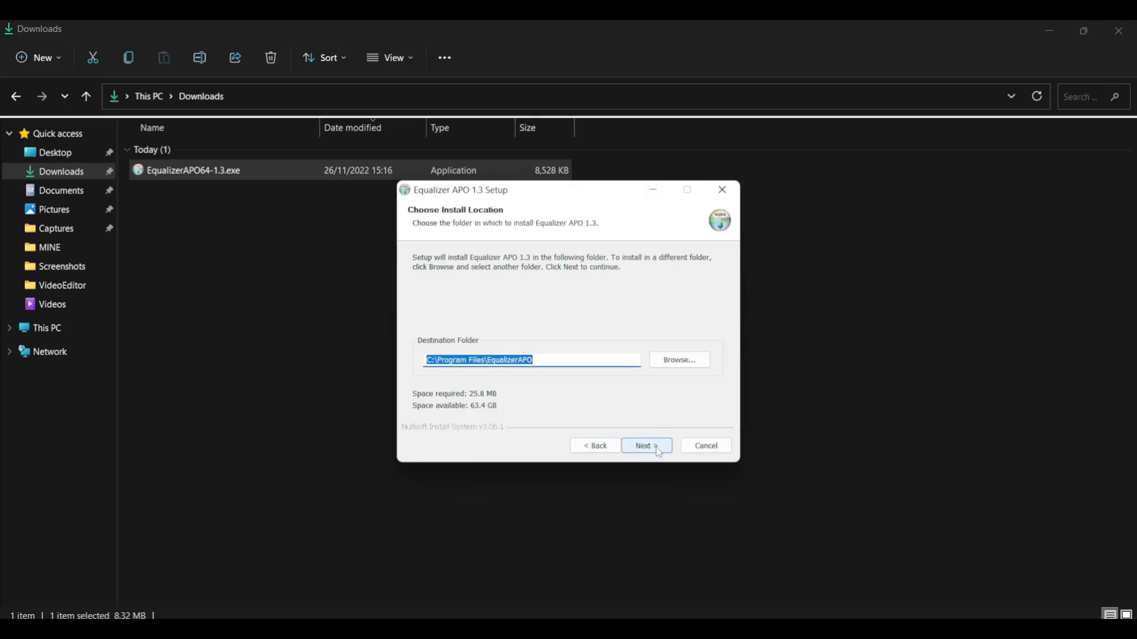
click(653, 450)
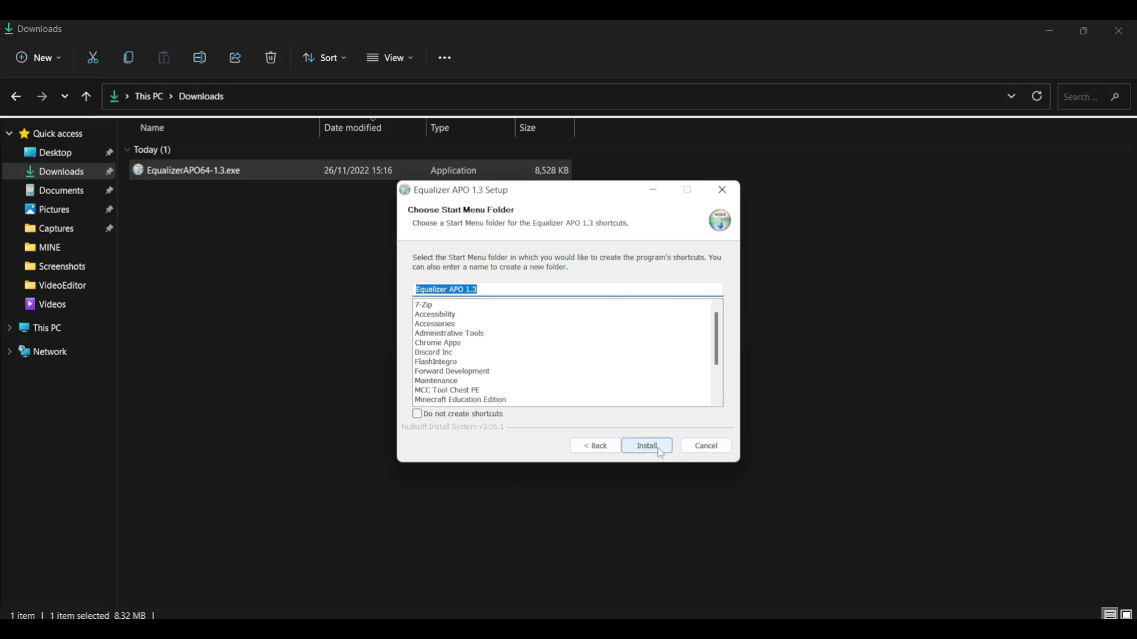
click(658, 451)
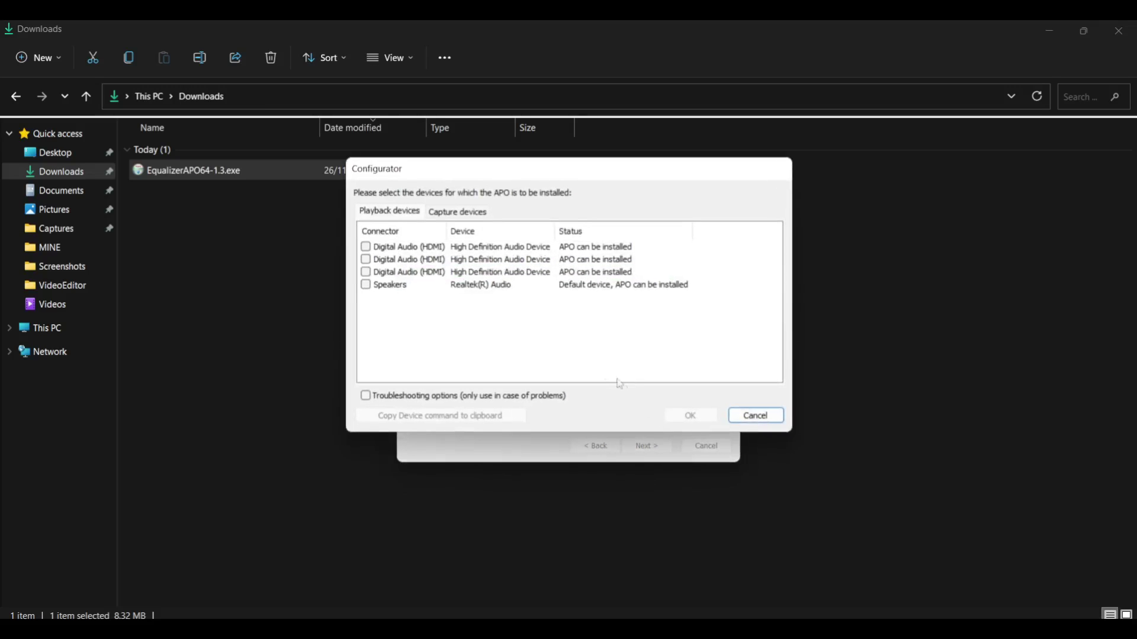
Enable the APO on Speakers and all three HDMI outputs, then confirm the device selection.
click(366, 286)
click(366, 272)
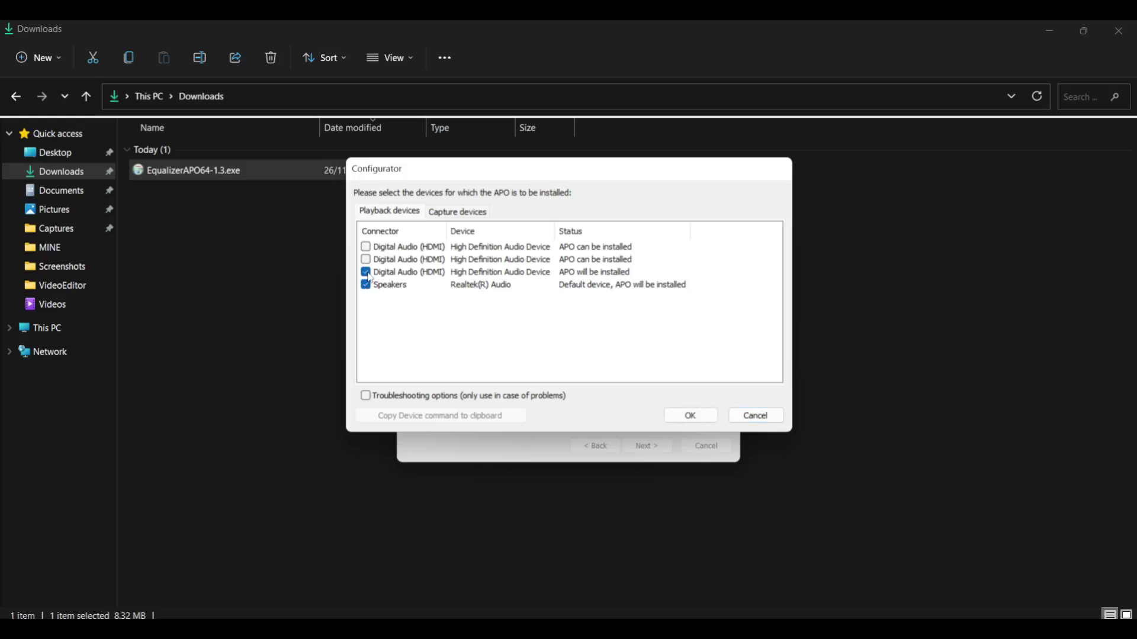
click(366, 259)
click(373, 247)
click(366, 247)
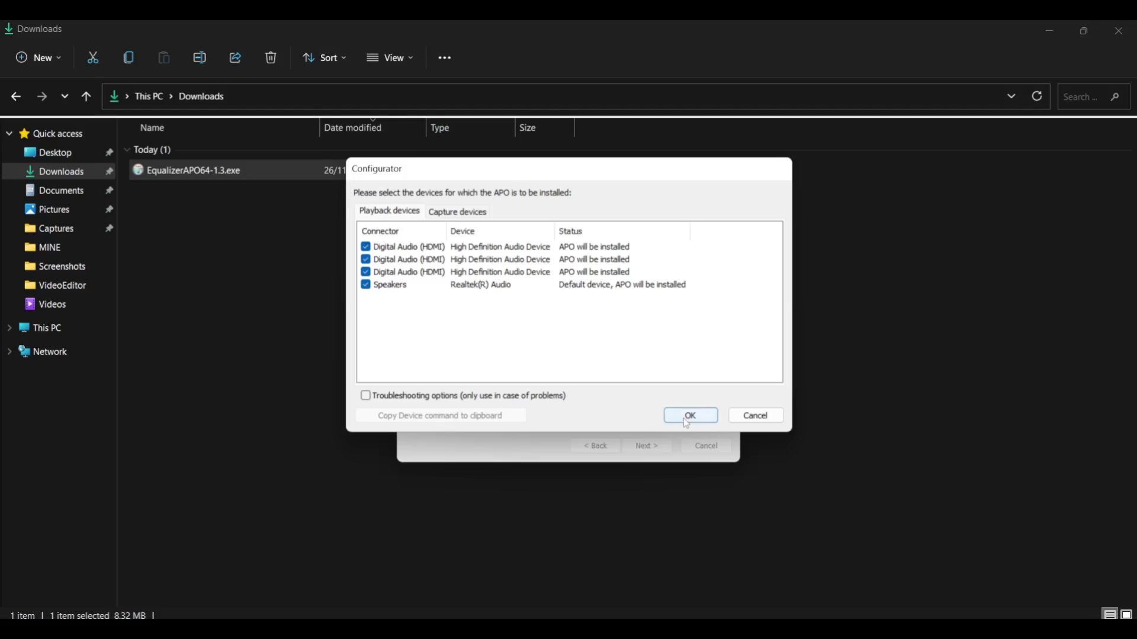
click(694, 417)
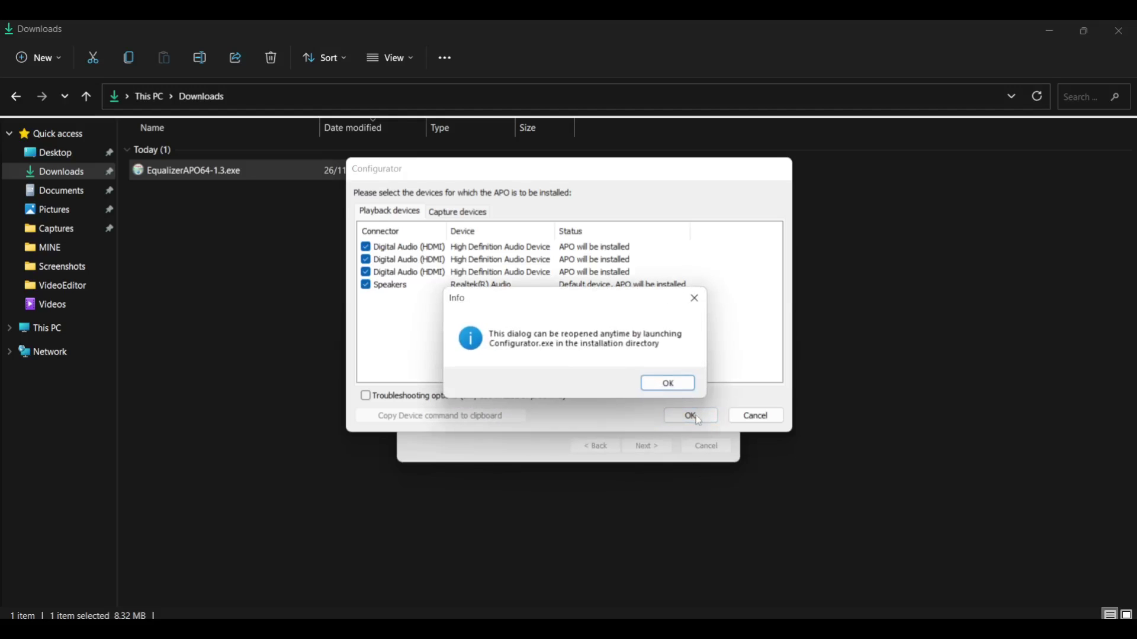
click(679, 387)
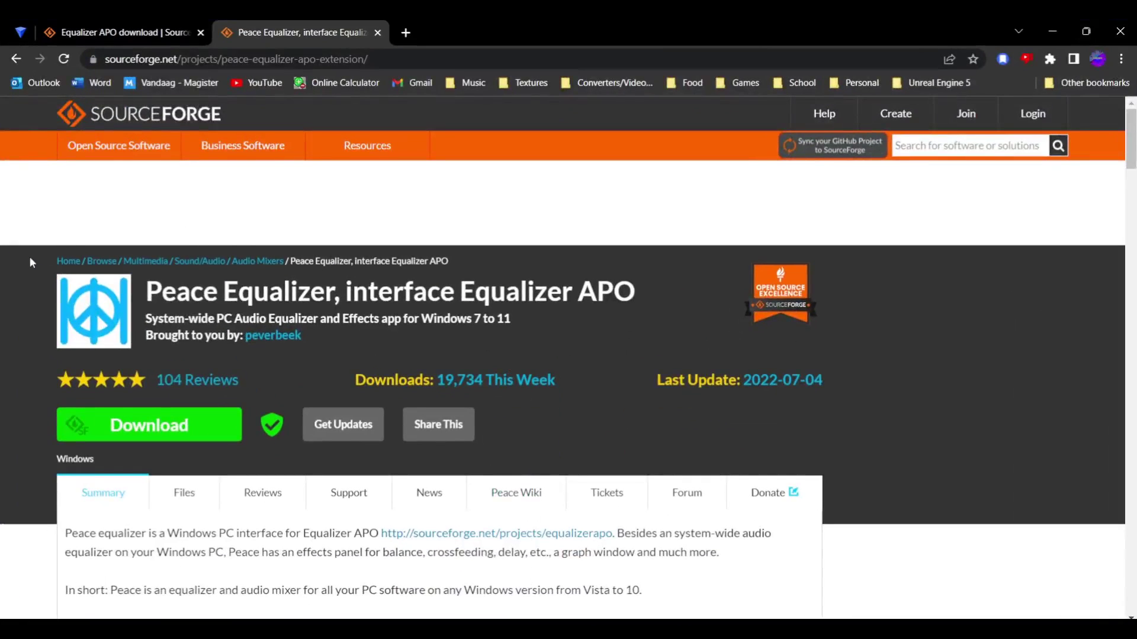
Download PeaceSetup.exe from the Peace Equalizer SourceForge page.
drag(148, 294, 342, 294)
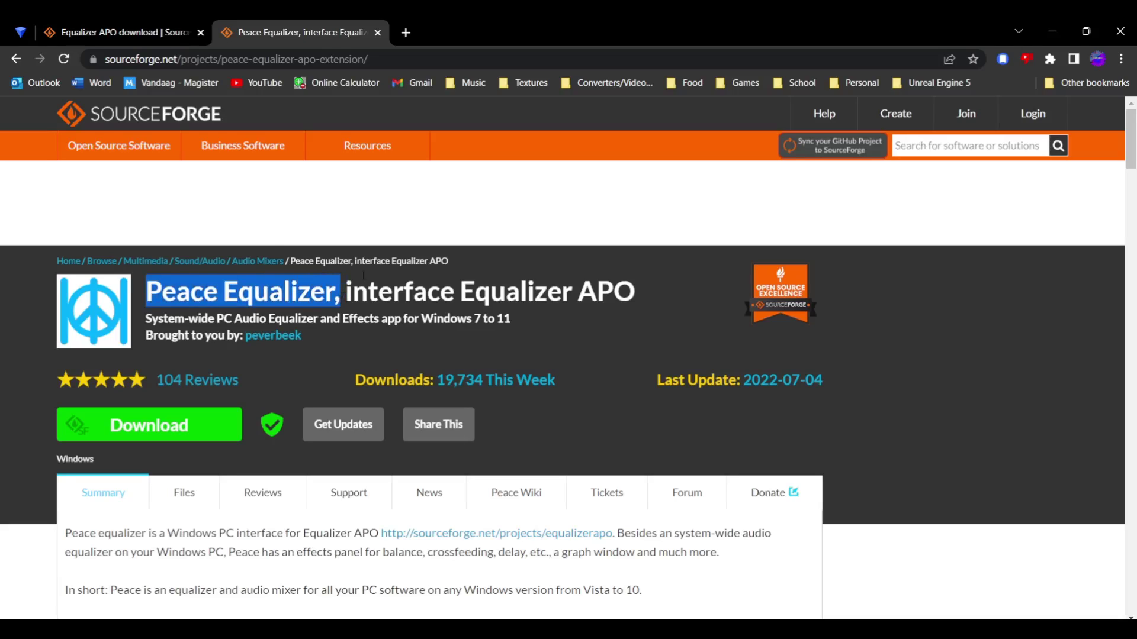
click(21, 336)
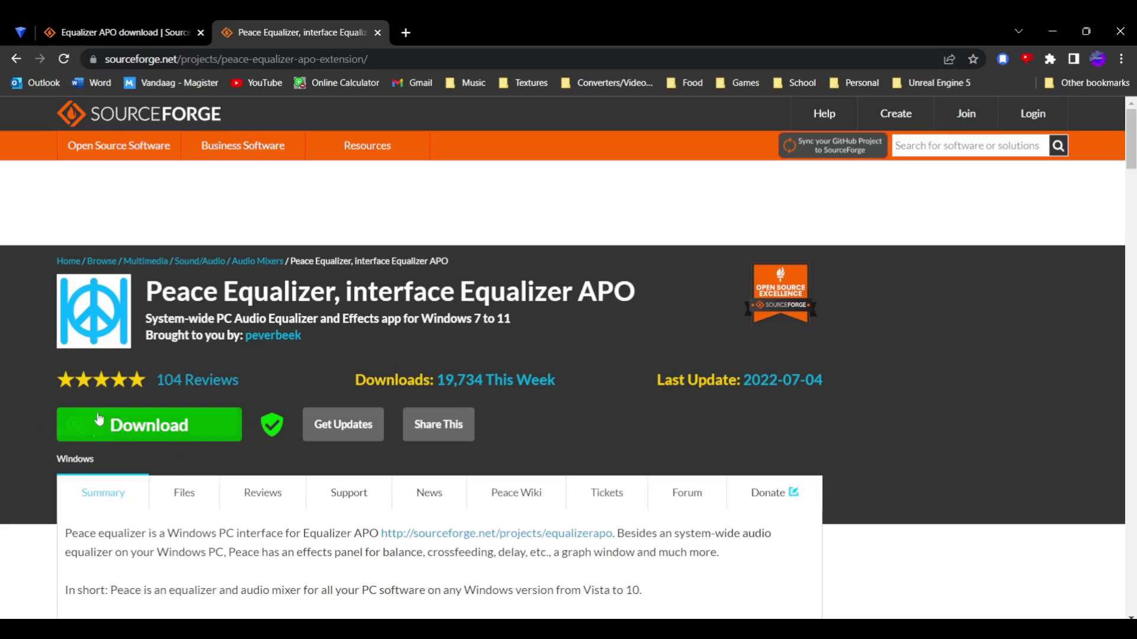
click(157, 426)
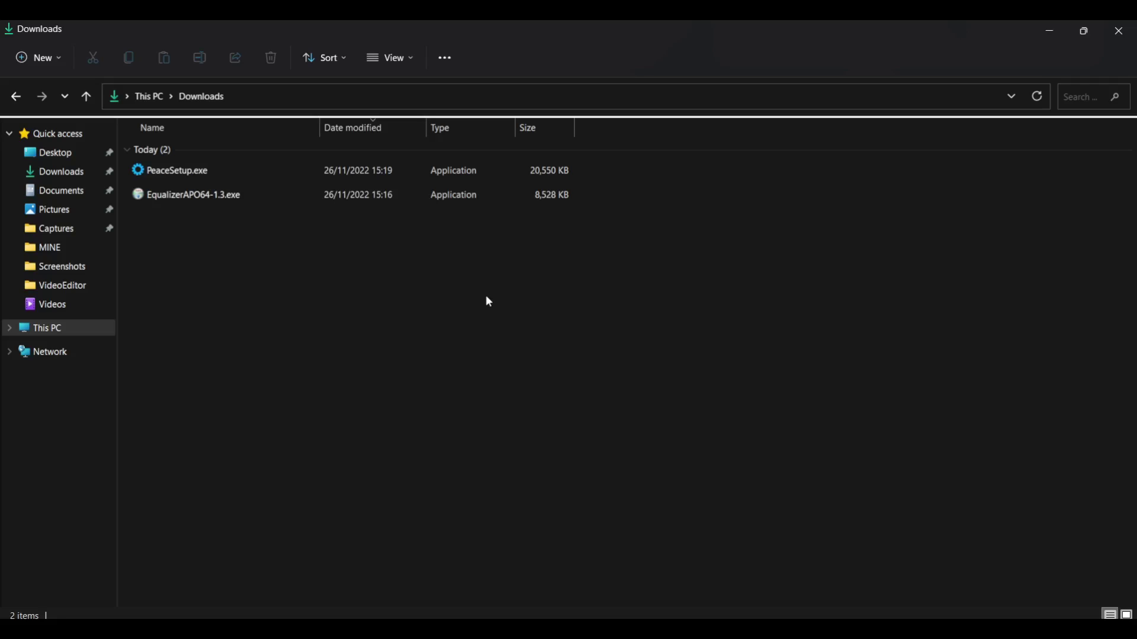
Run PeaceSetup.exe and install Peace 1.6.2.6 into the EqualizerAPO config folder.
double_click(197, 172)
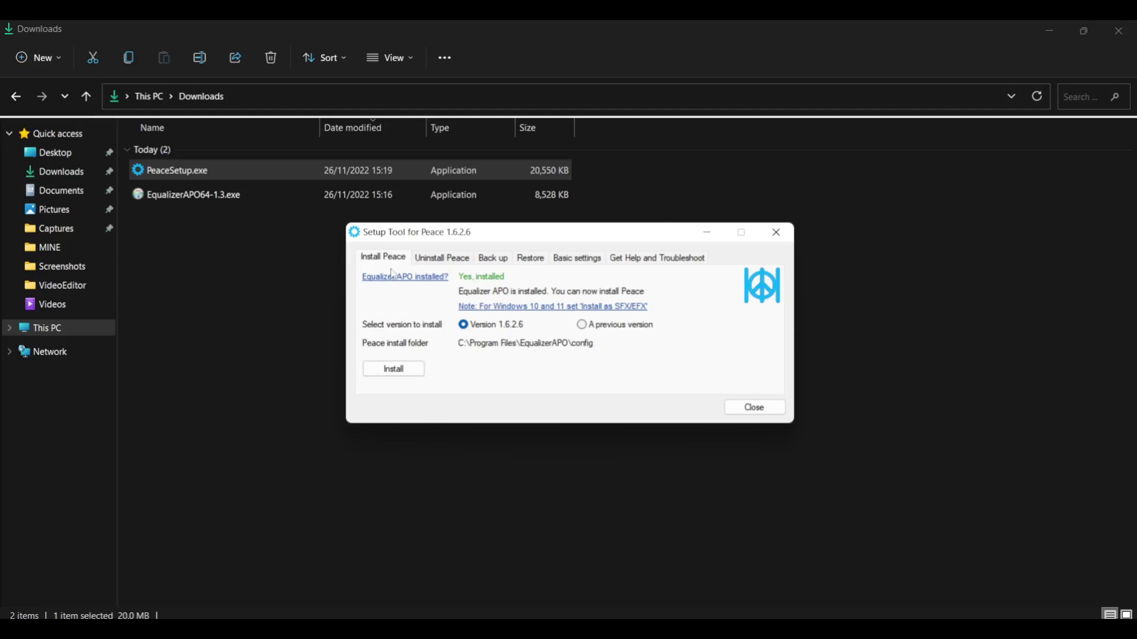
mouse_move(367, 283)
click(393, 366)
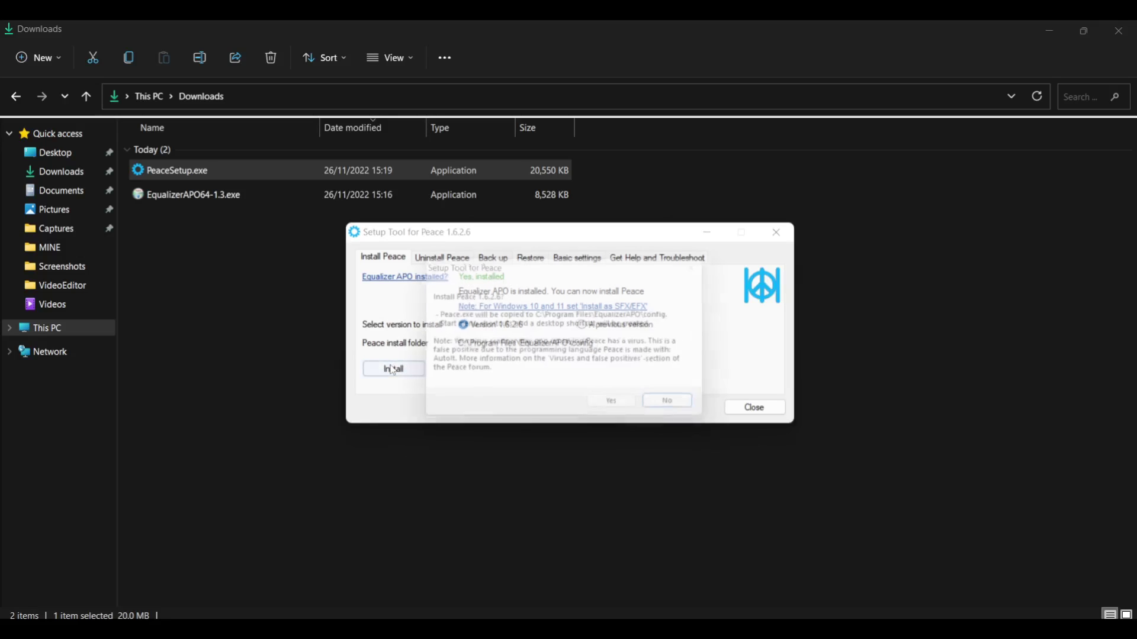
click(623, 411)
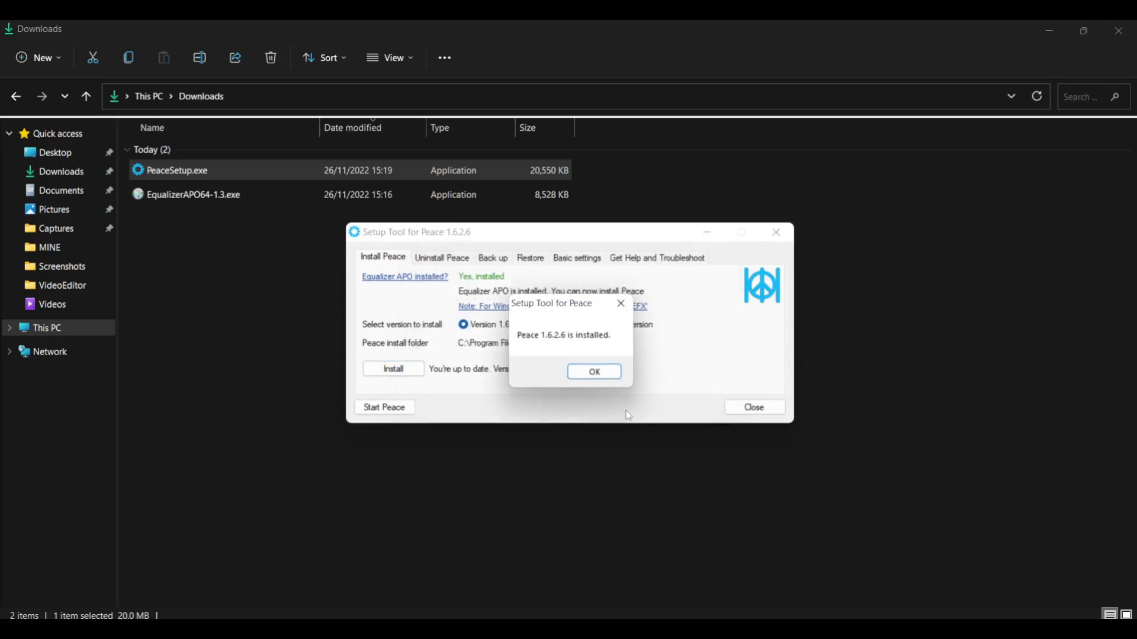
click(599, 373)
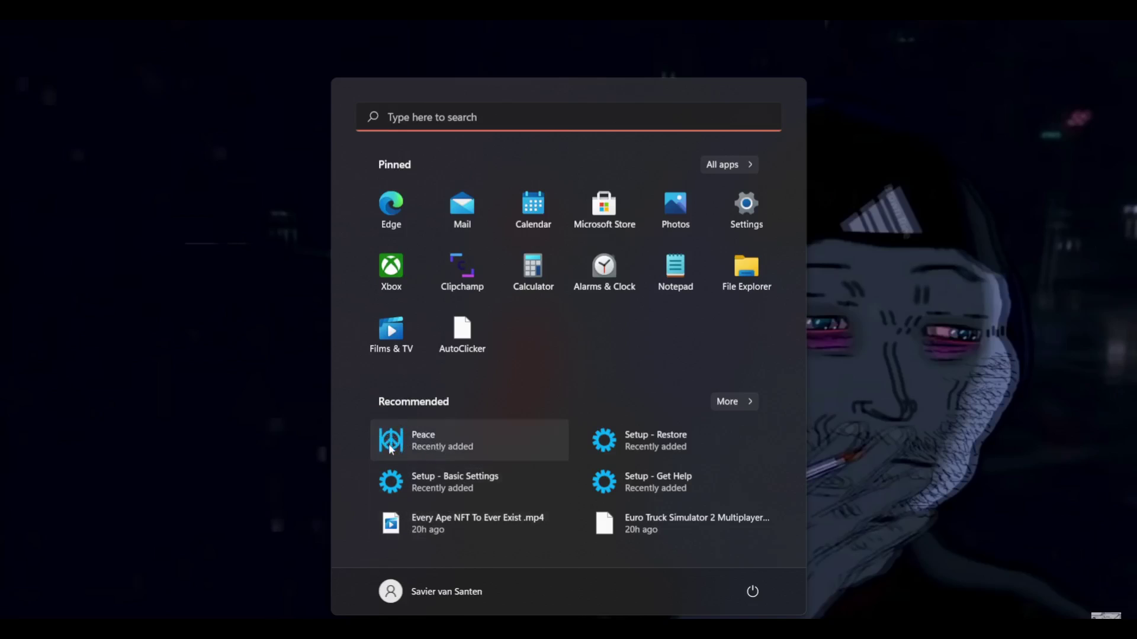
Launch the recently added Peace app from the Start menu's Recommended list.
click(731, 164)
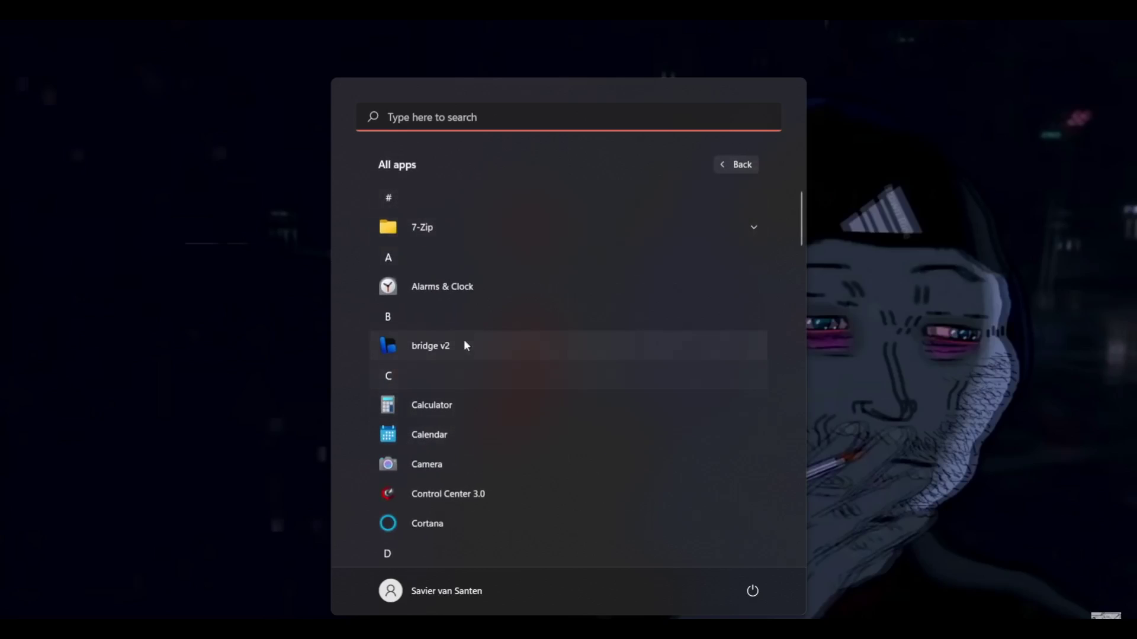
click(736, 165)
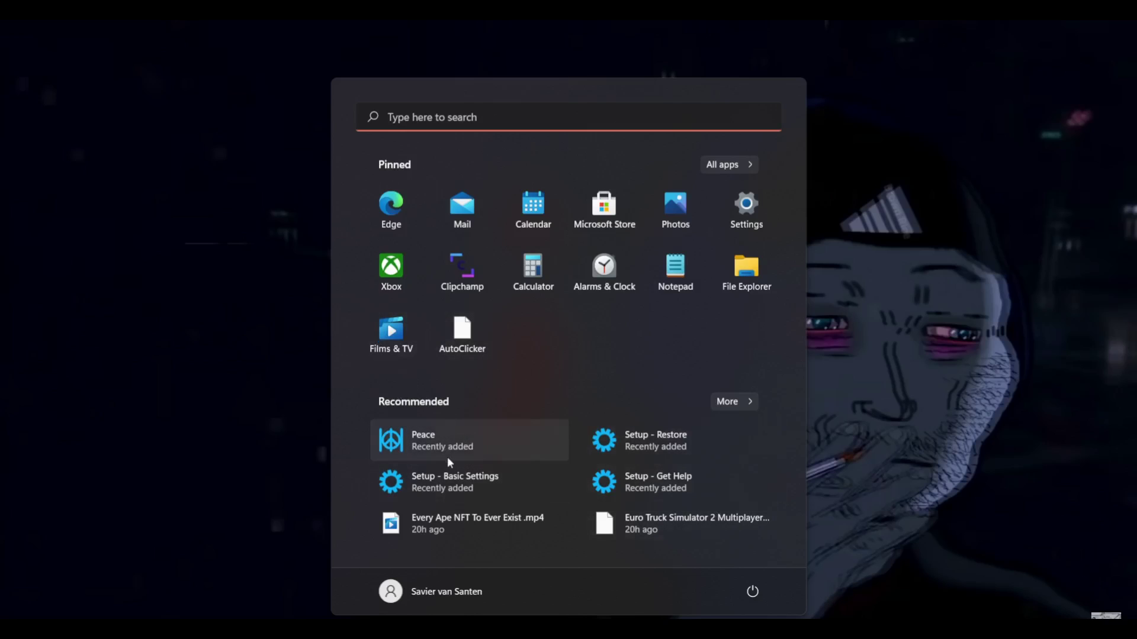
click(408, 443)
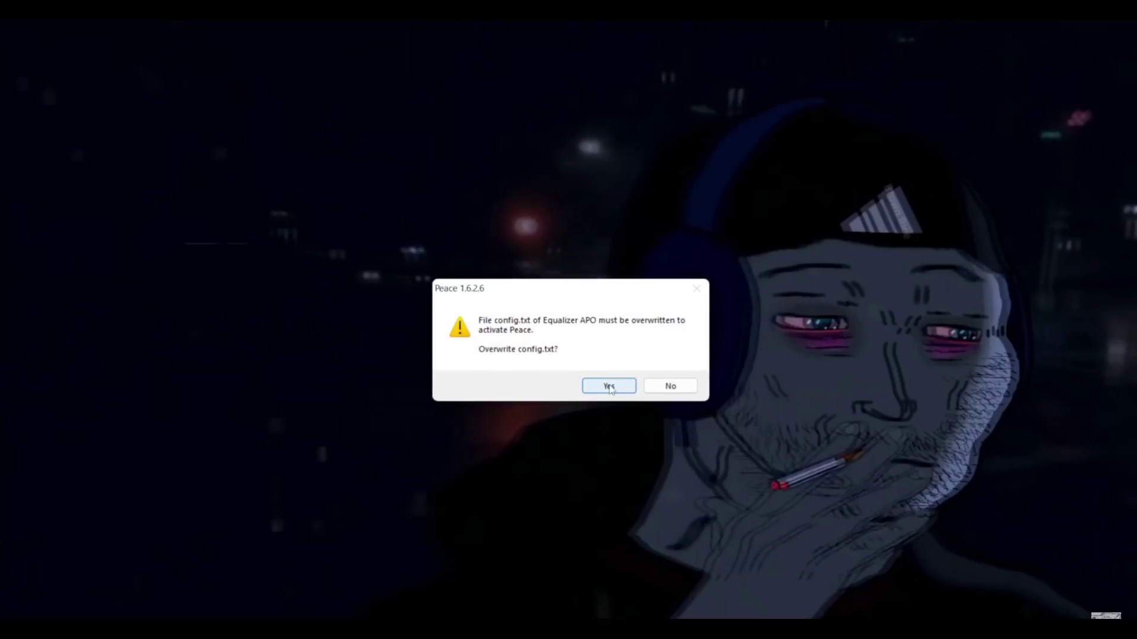
Allow Peace to overwrite config.txt, opening the equalizer with a flat 0 dB curve.
click(613, 390)
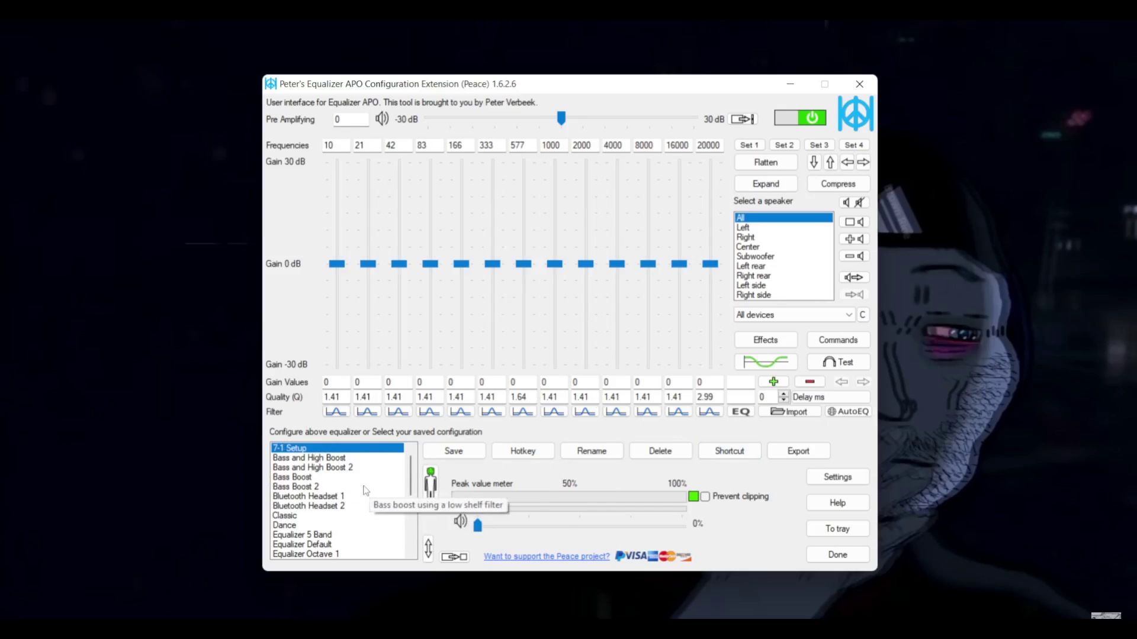
Load the Bass Boost 2 preset (+10 dB at 166 Hz, -4 dB preamp).
mouse_move(413, 475)
mouse_down()
mouse_move(418, 527)
mouse_move(420, 471)
mouse_up()
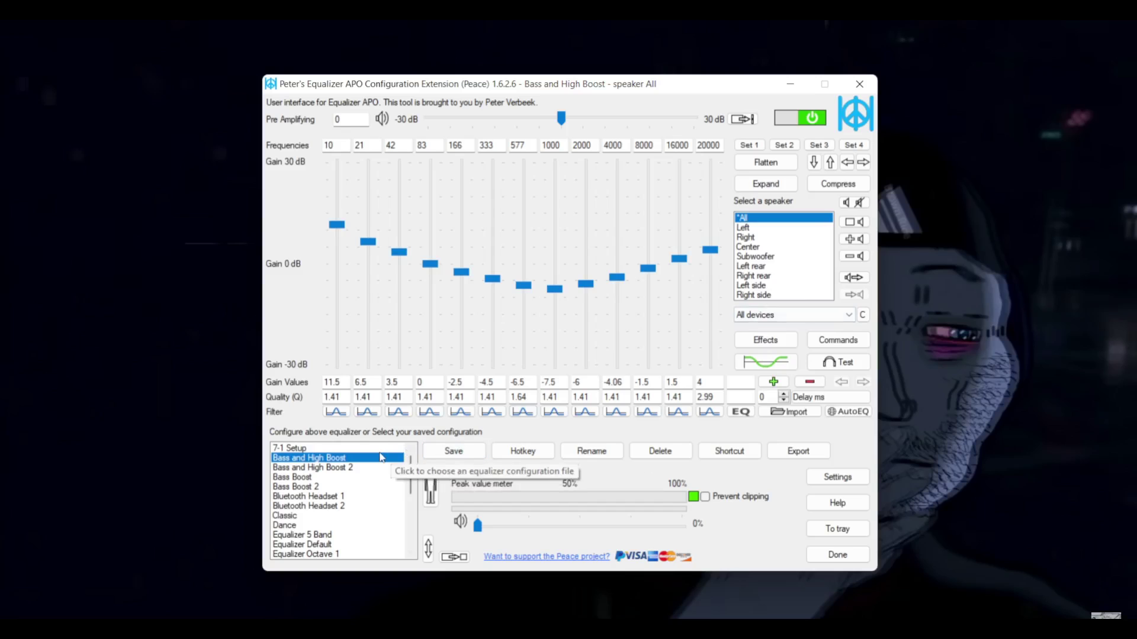
click(310, 479)
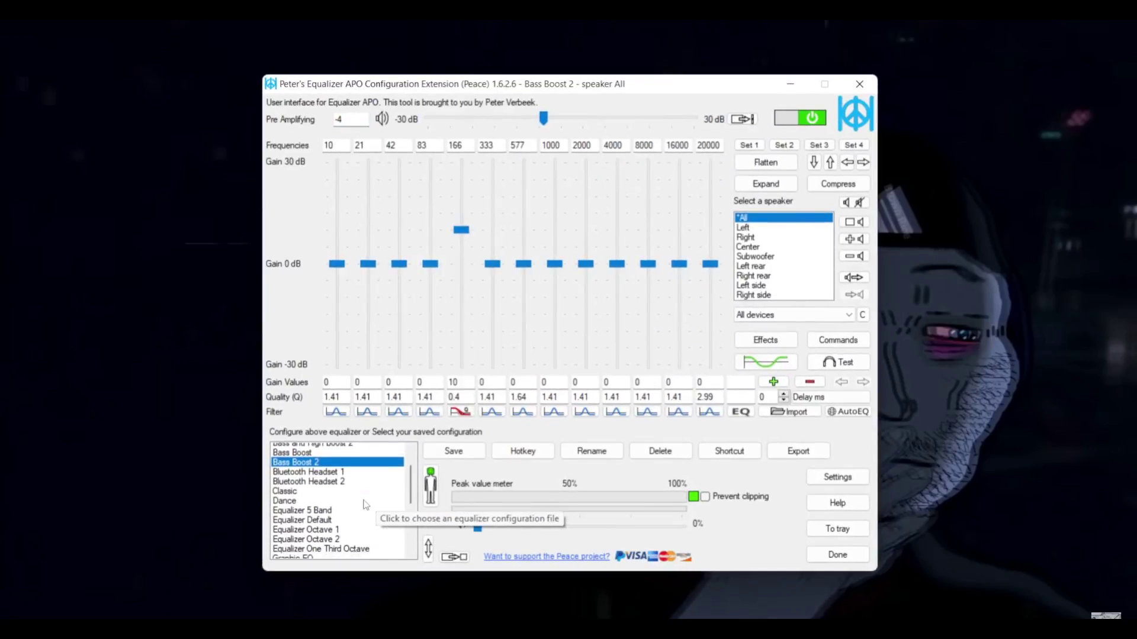
scroll(365, 504, down, 2)
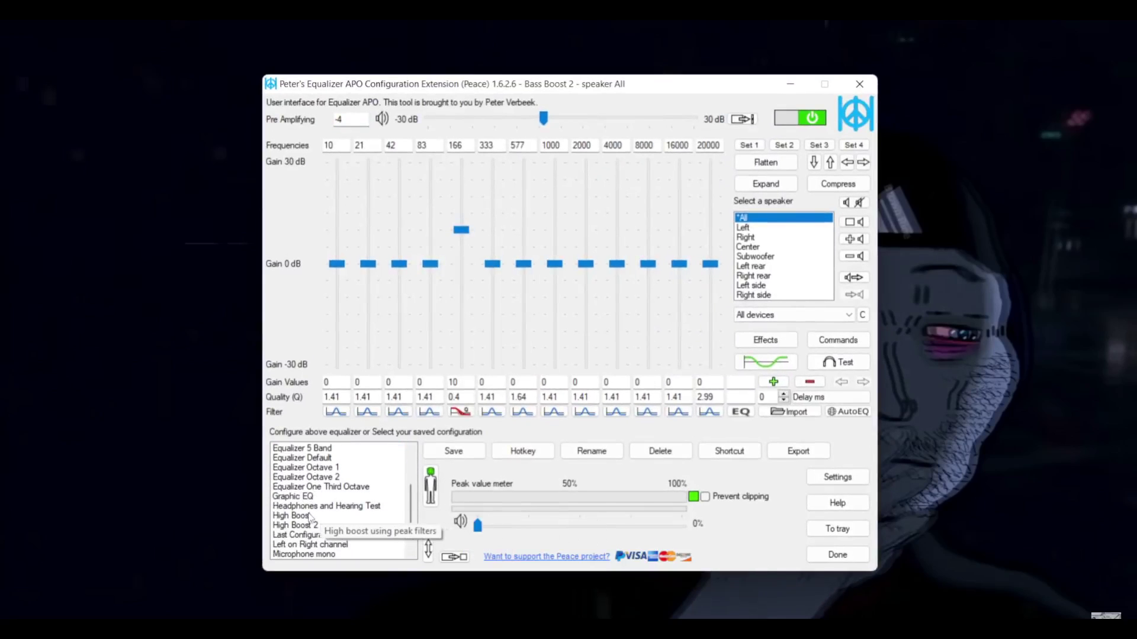
scroll(309, 517, up, 3)
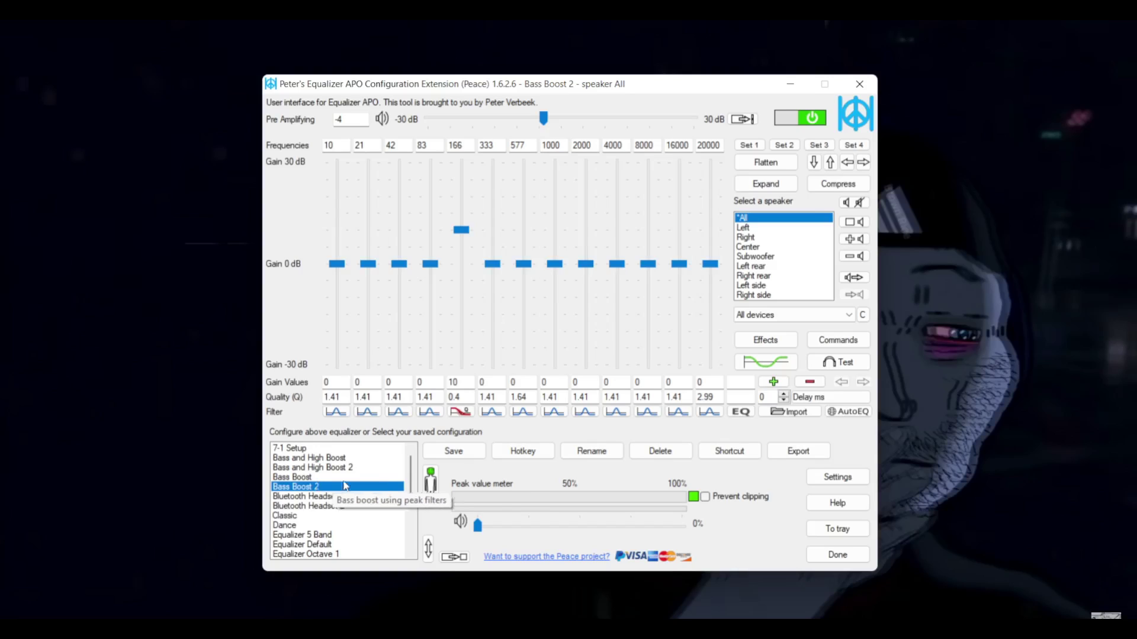
Raise 166 Hz to 27.5 dB and set the 2000–20000 Hz bands to -9.5, 4, 11.5, -8, -19 dB.
drag(461, 230, 462, 172)
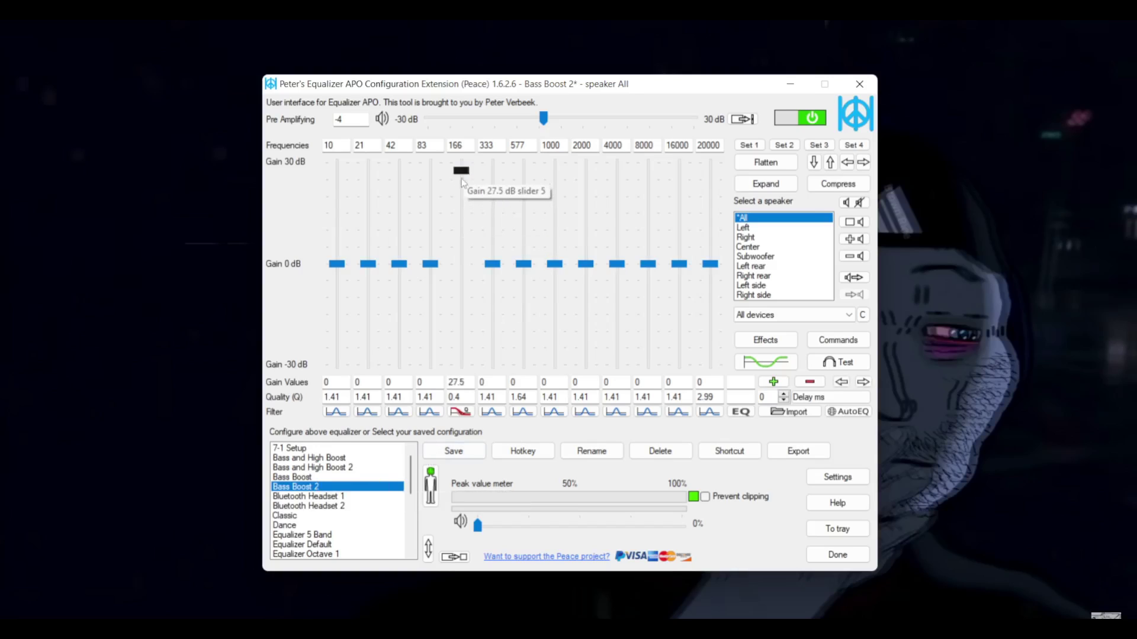
drag(710, 267, 651, 228)
drag(586, 264, 619, 256)
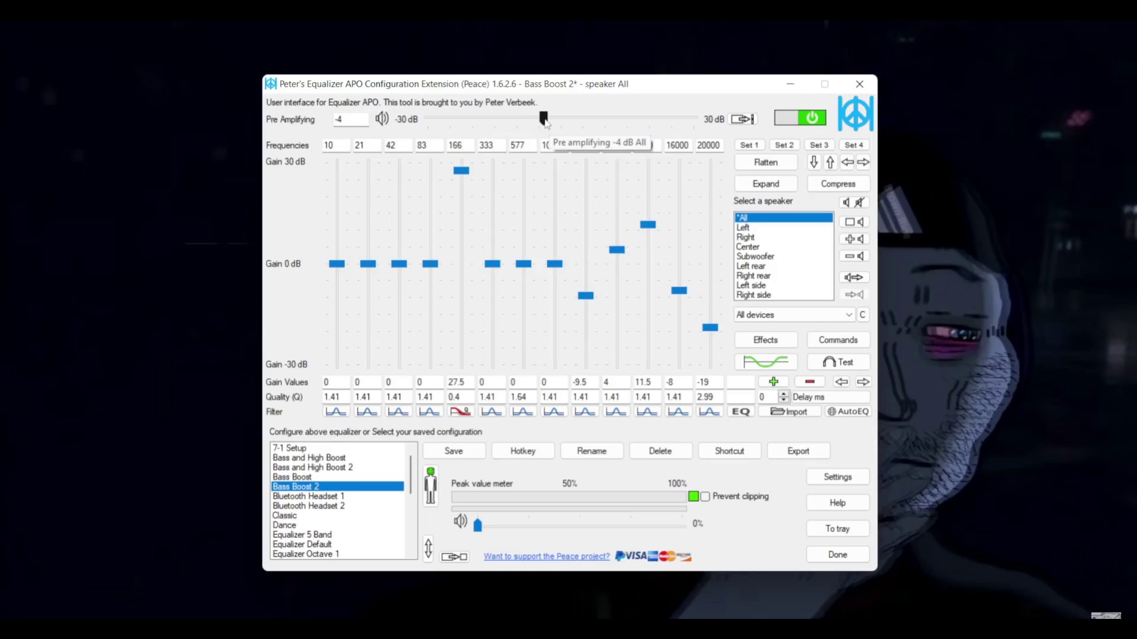
Nudge the preamp down and raise the system volume to 10% in Quick Settings.
mouse_move(543, 119)
mouse_down()
mouse_move(496, 125)
mouse_move(566, 122)
mouse_move(557, 125)
mouse_up()
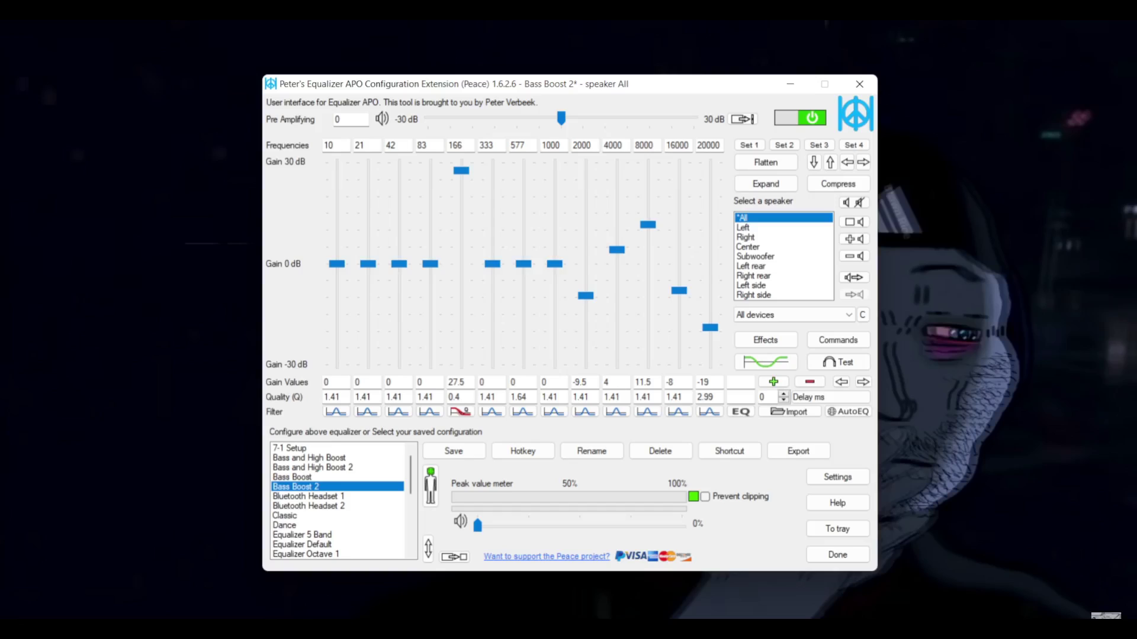
click(1015, 628)
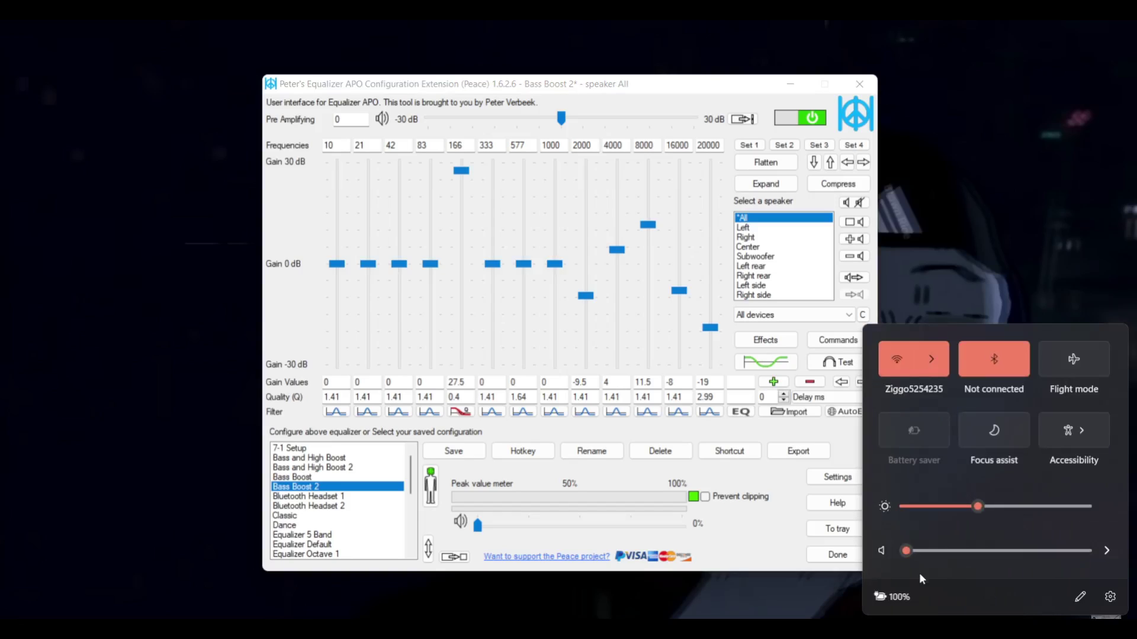
drag(904, 552, 922, 553)
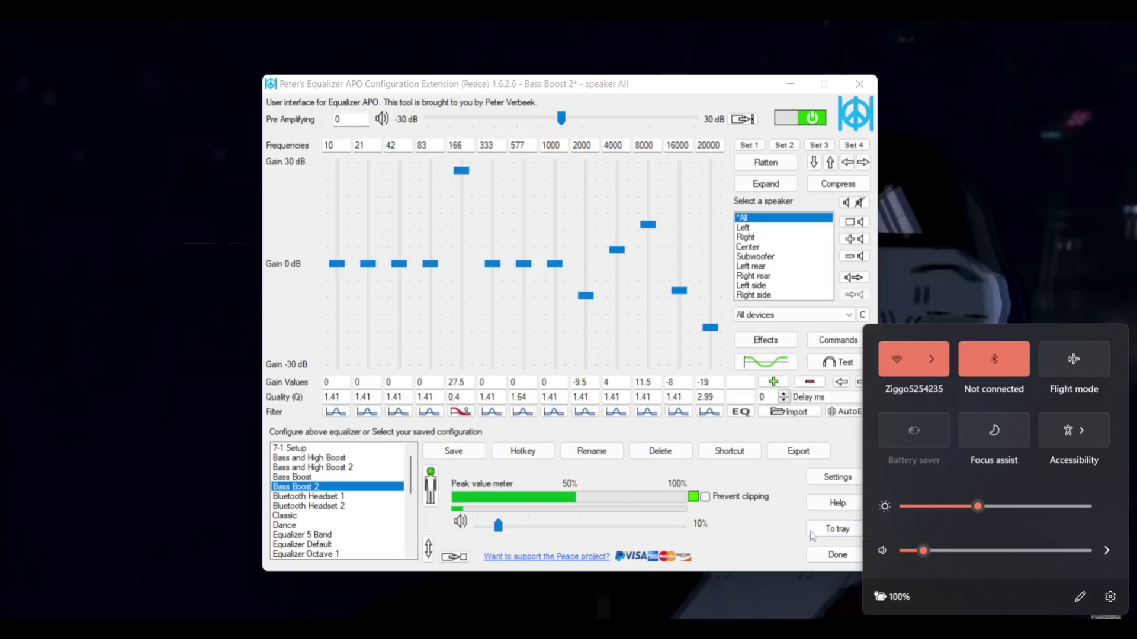
click(762, 541)
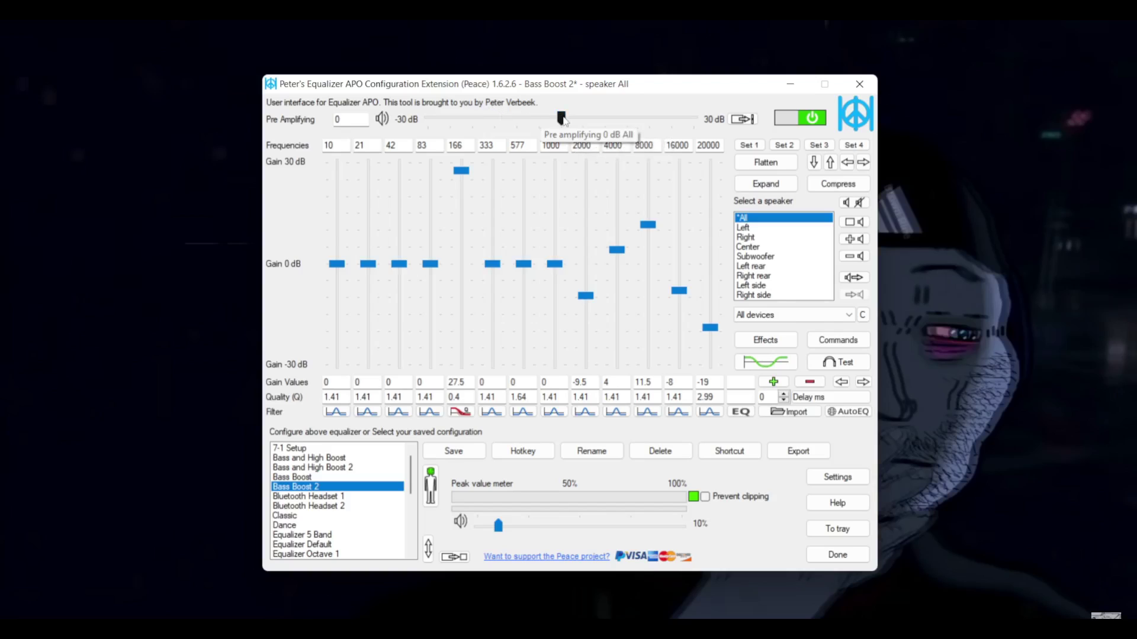
Sweep the Pre Amplifying slider back and forth, leaving the preamp at 0 dB.
drag(561, 118, 710, 123)
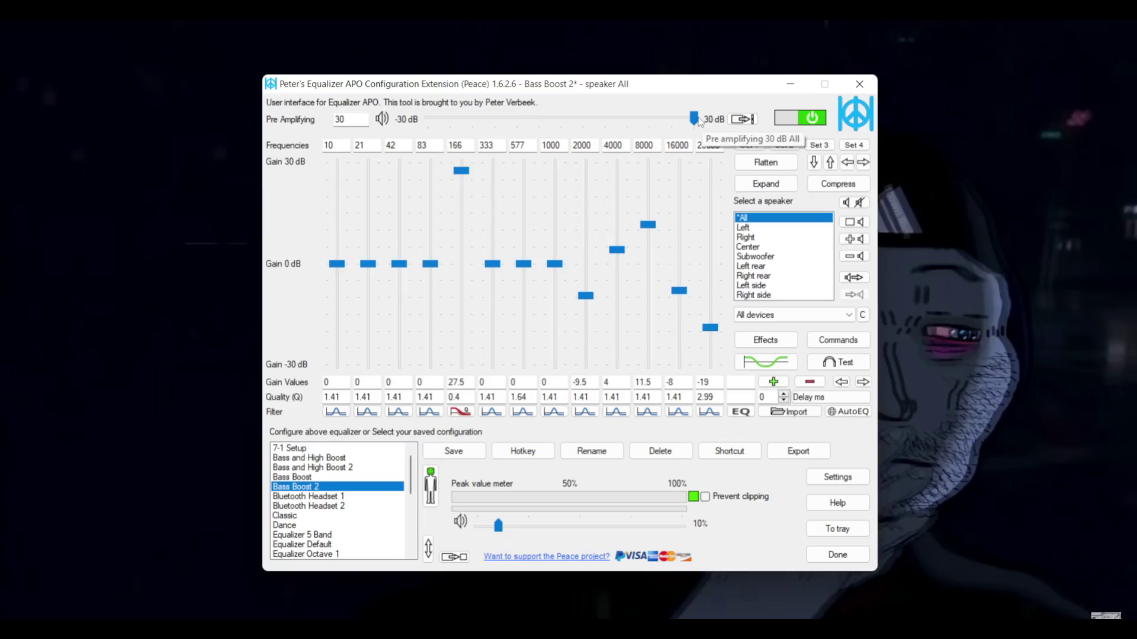
drag(698, 122, 563, 118)
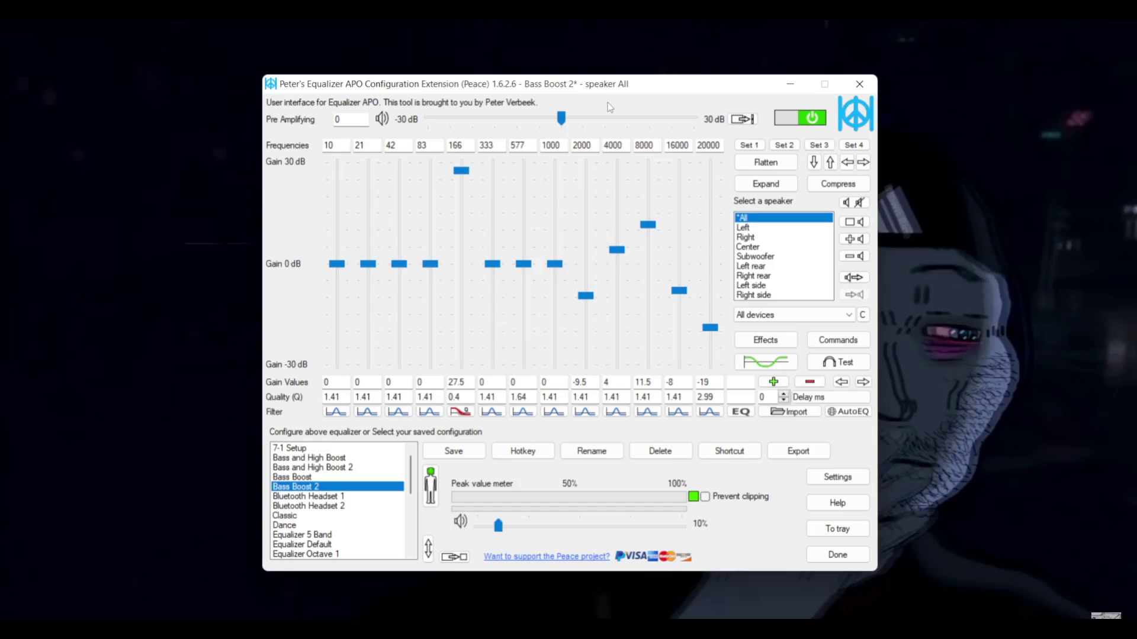
drag(562, 119, 617, 118)
mouse_move(618, 119)
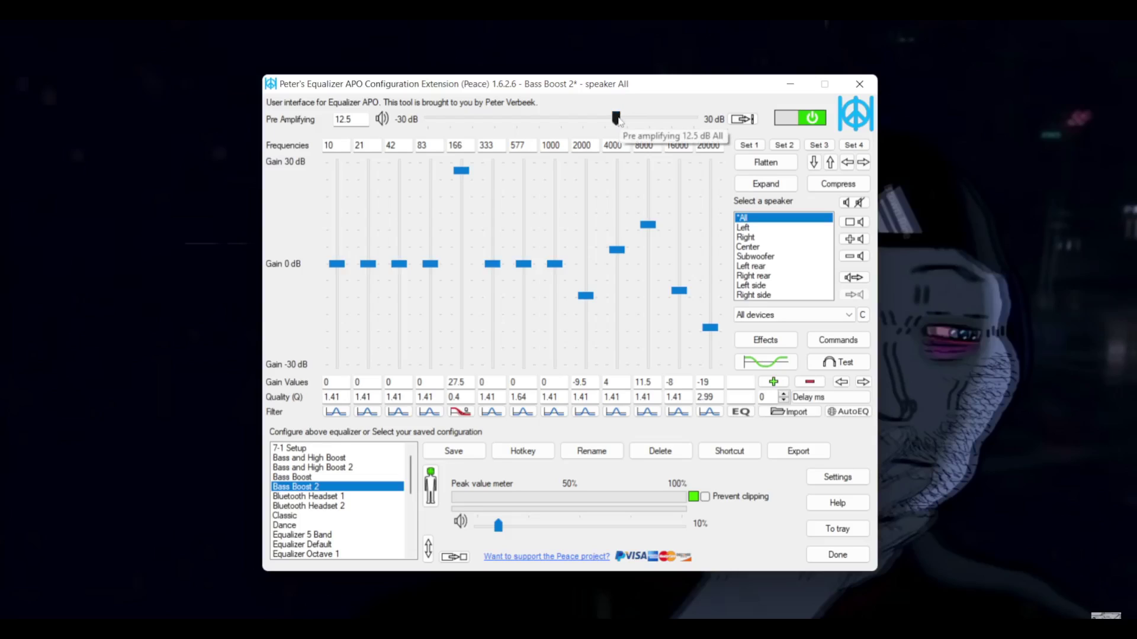
drag(618, 120, 423, 124)
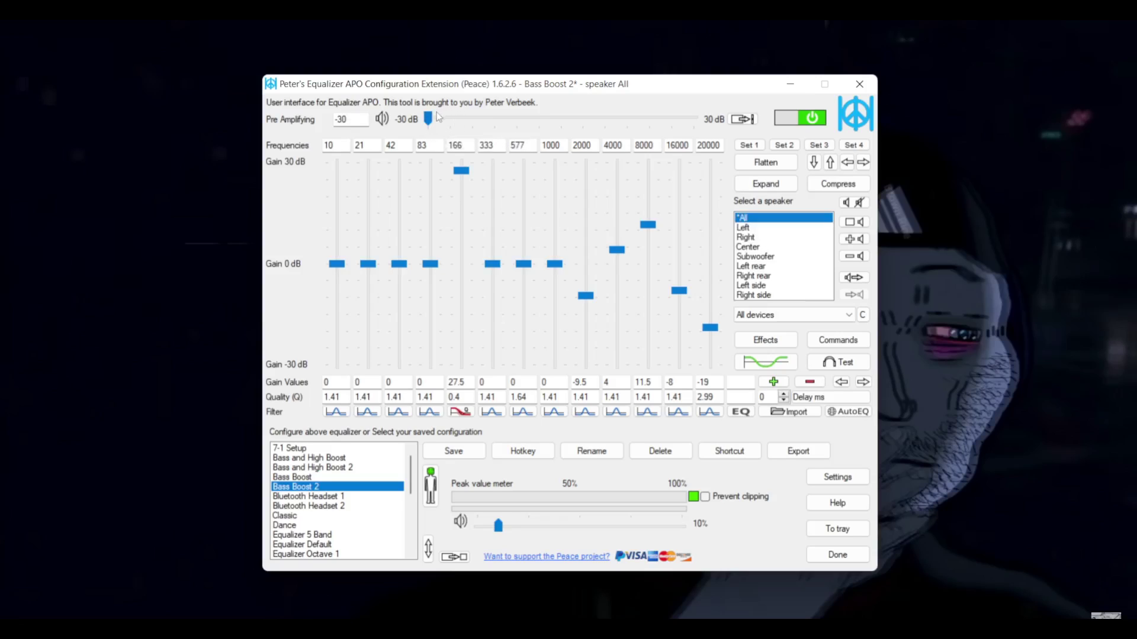
drag(429, 120, 563, 125)
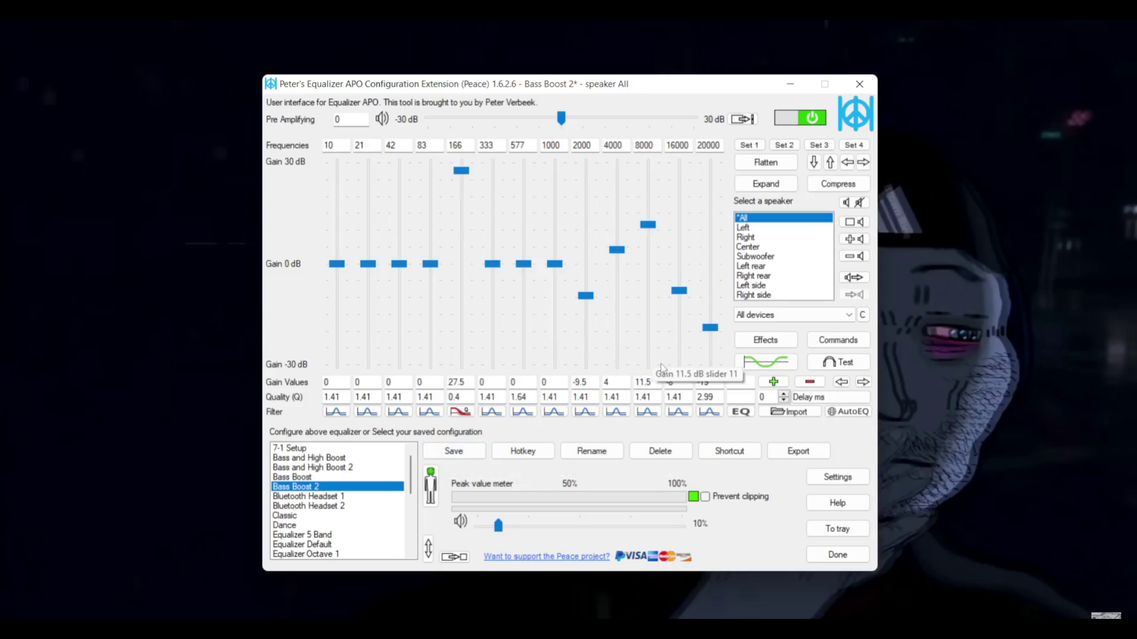
Save the current equalizer curve as a new configuration named ':D'.
click(455, 452)
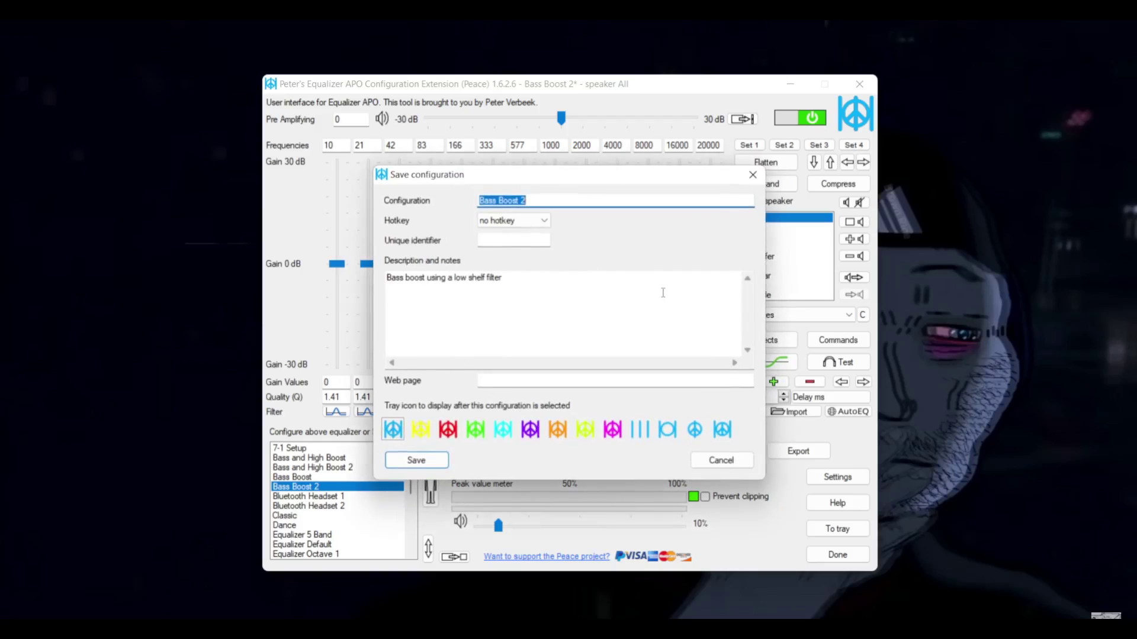
text(G)
key(BackSpace)
text(:D)
click(414, 461)
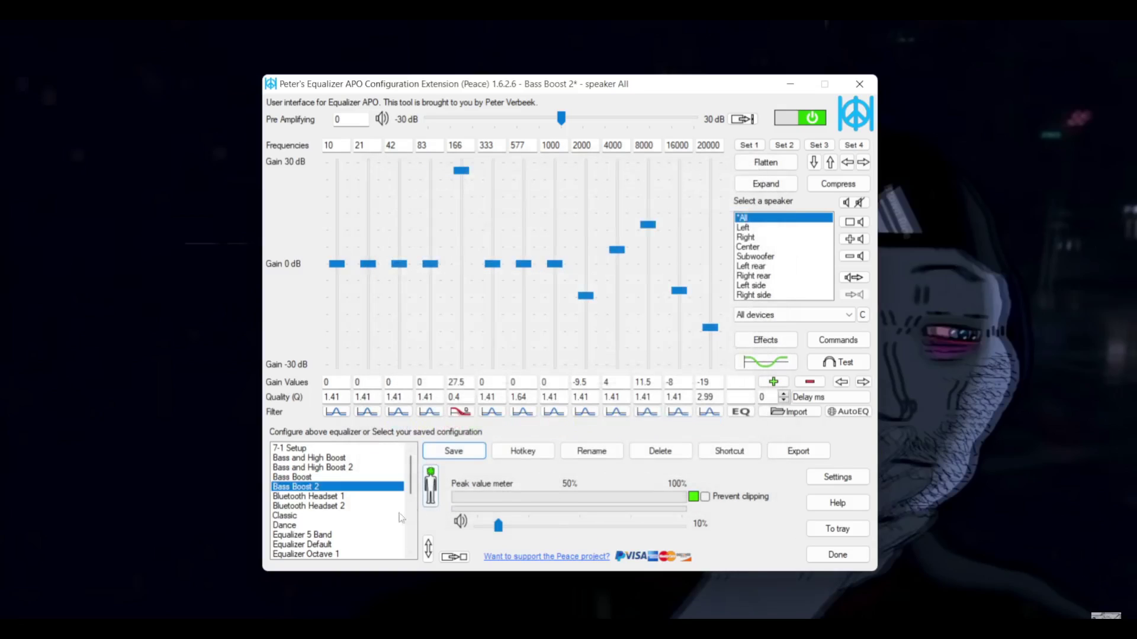
scroll(367, 479, down, 4)
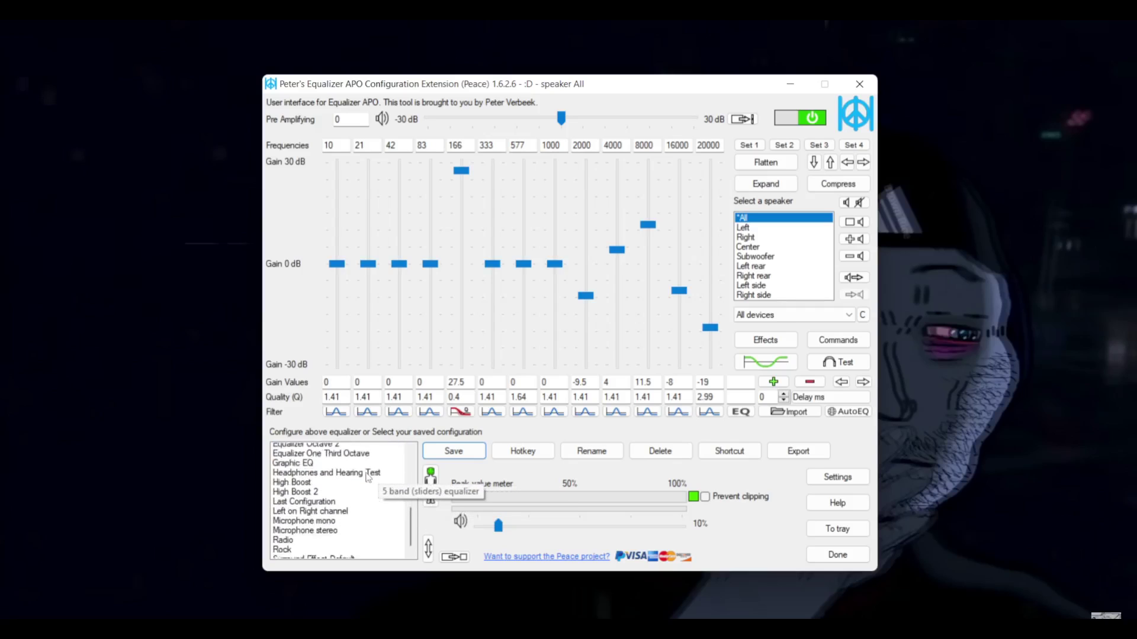
scroll(361, 485, up, 5)
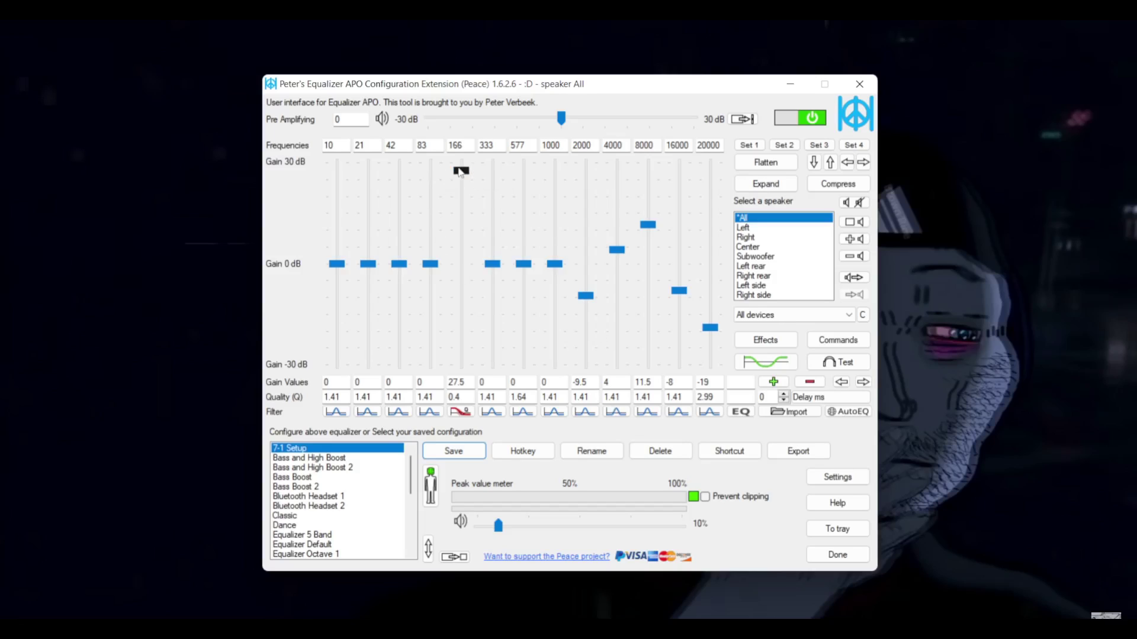
Set the 166 Hz band to -22.5 dB, 333 Hz to 18.5 dB and 10 Hz to 21 dB.
drag(461, 171, 461, 339)
drag(492, 264, 492, 201)
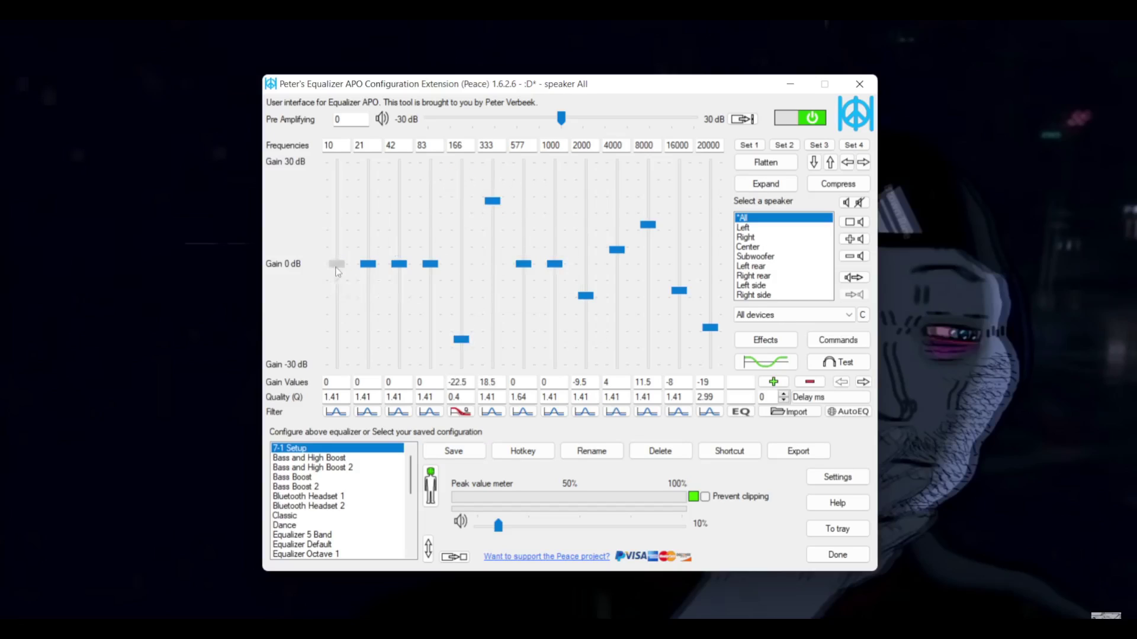
drag(336, 263, 336, 193)
scroll(367, 504, down, 6)
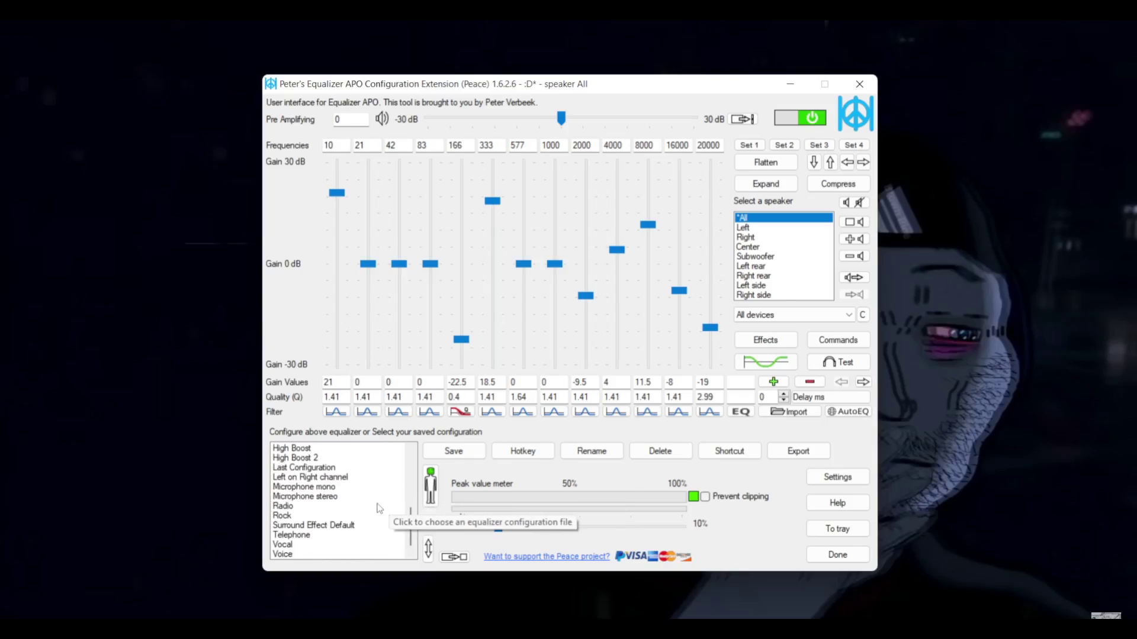
scroll(379, 508, up, 6)
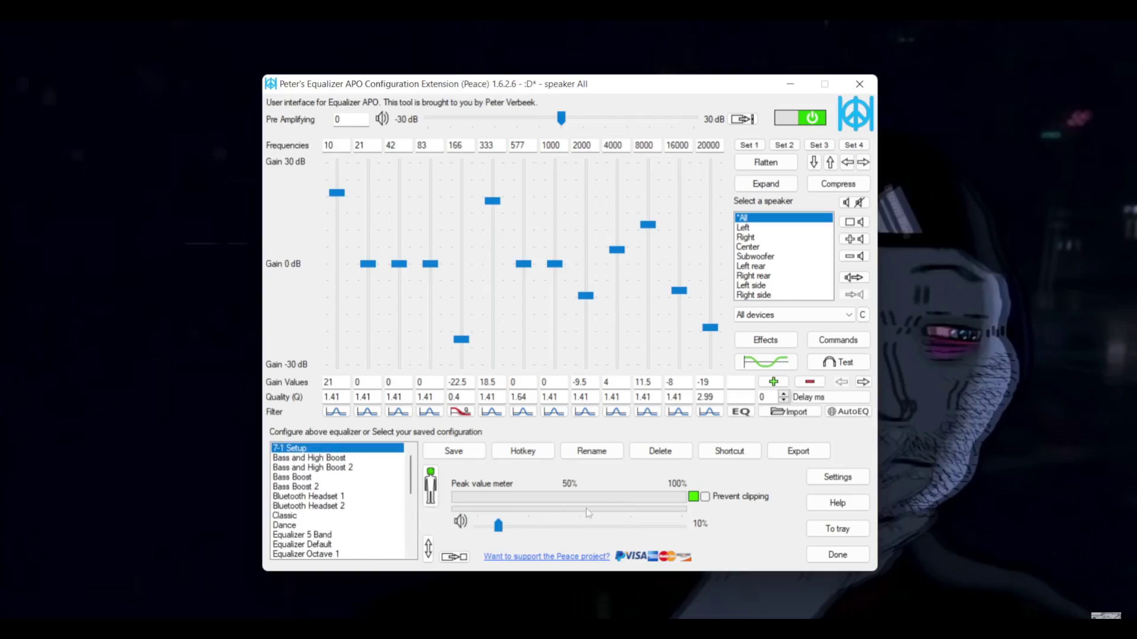